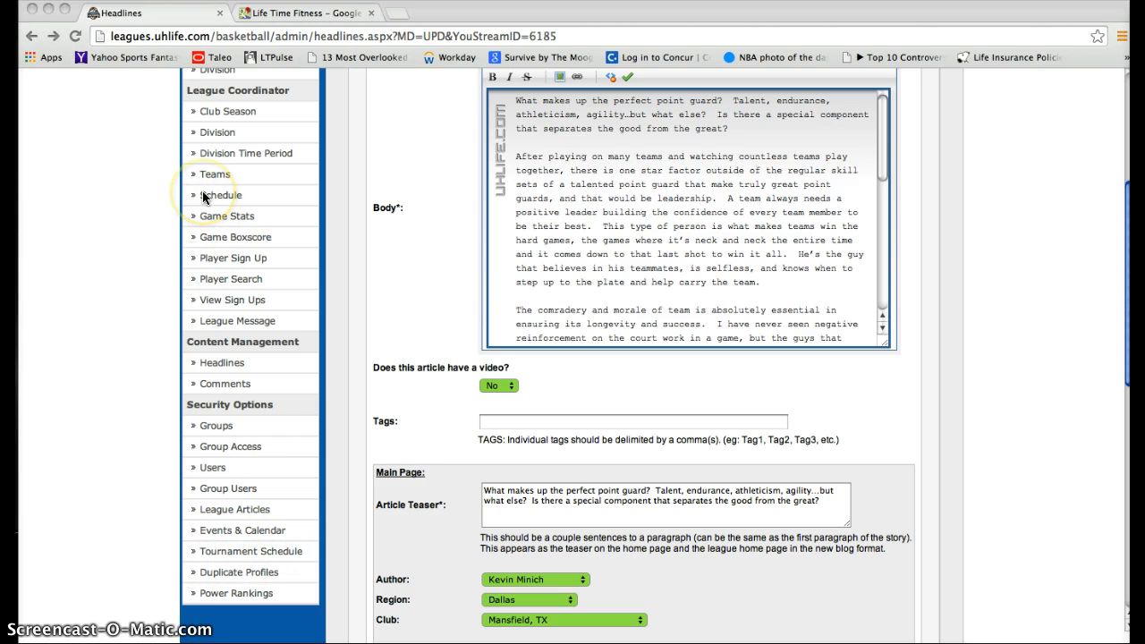
# - Open the tournament schedule and filter it to the Westminster league and the Open division for 2014 - Summer
pyautogui.click(264, 555)
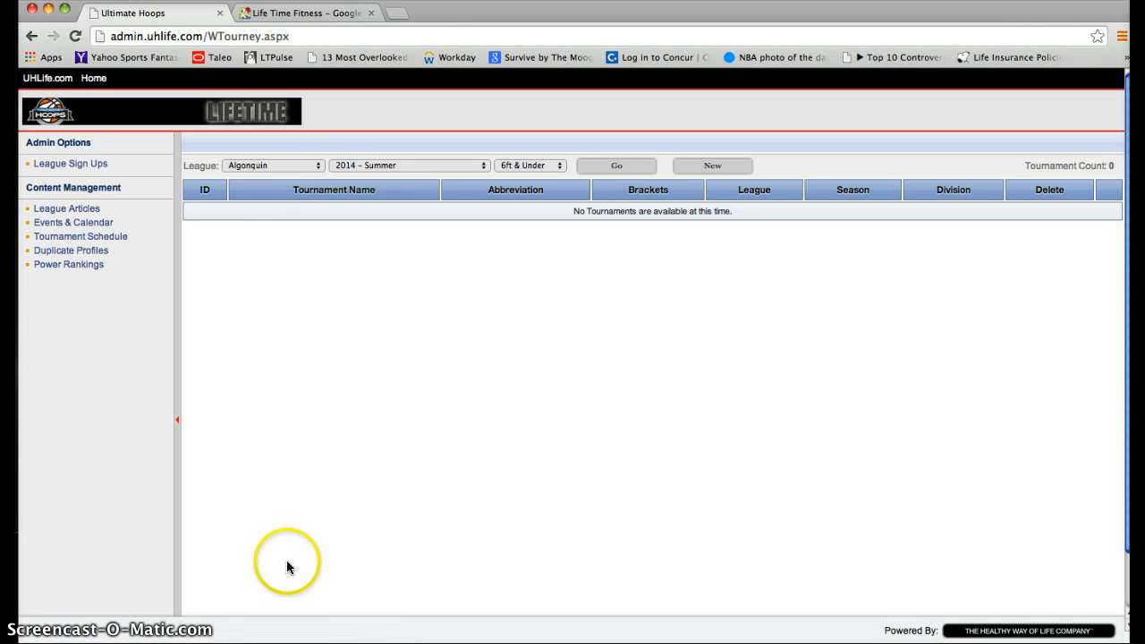
pyautogui.click(318, 166)
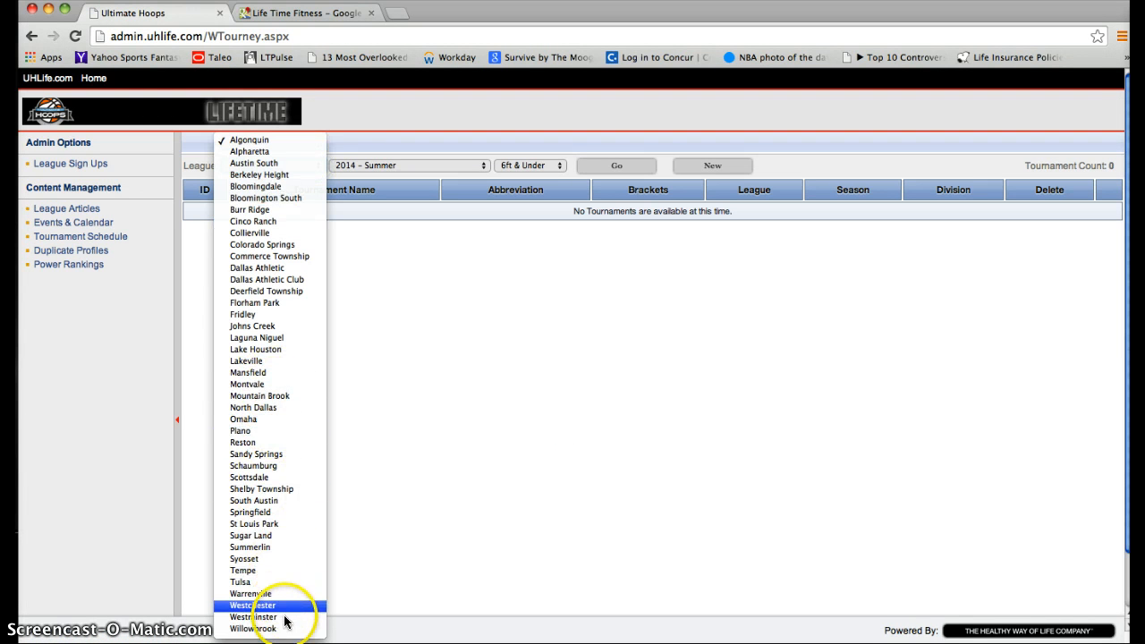
pyautogui.click(284, 618)
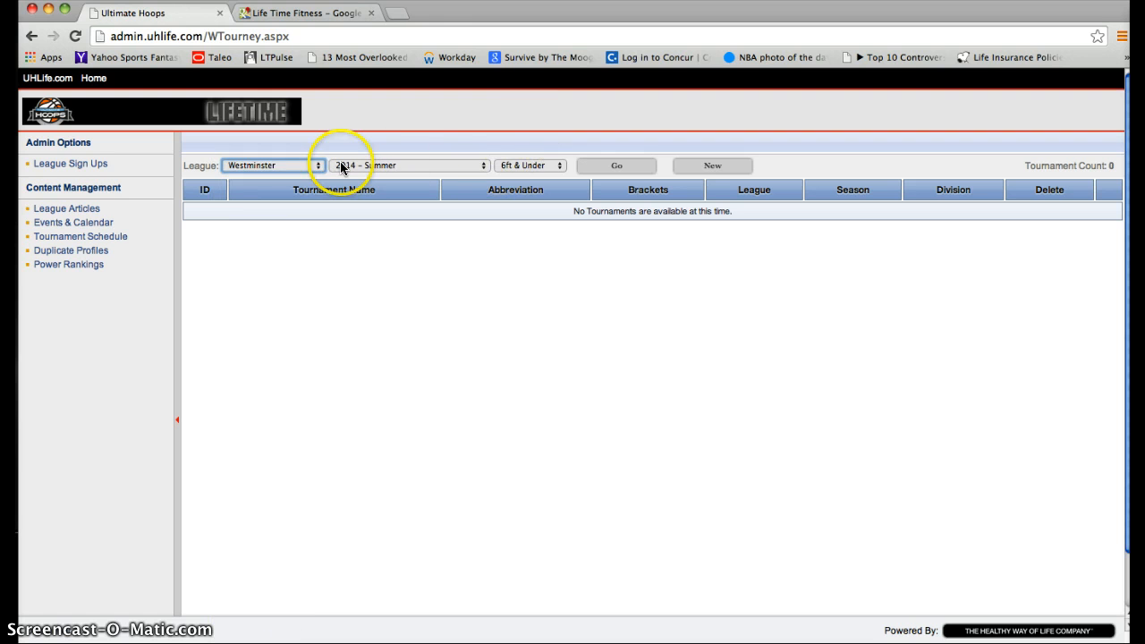
pyautogui.click(556, 165)
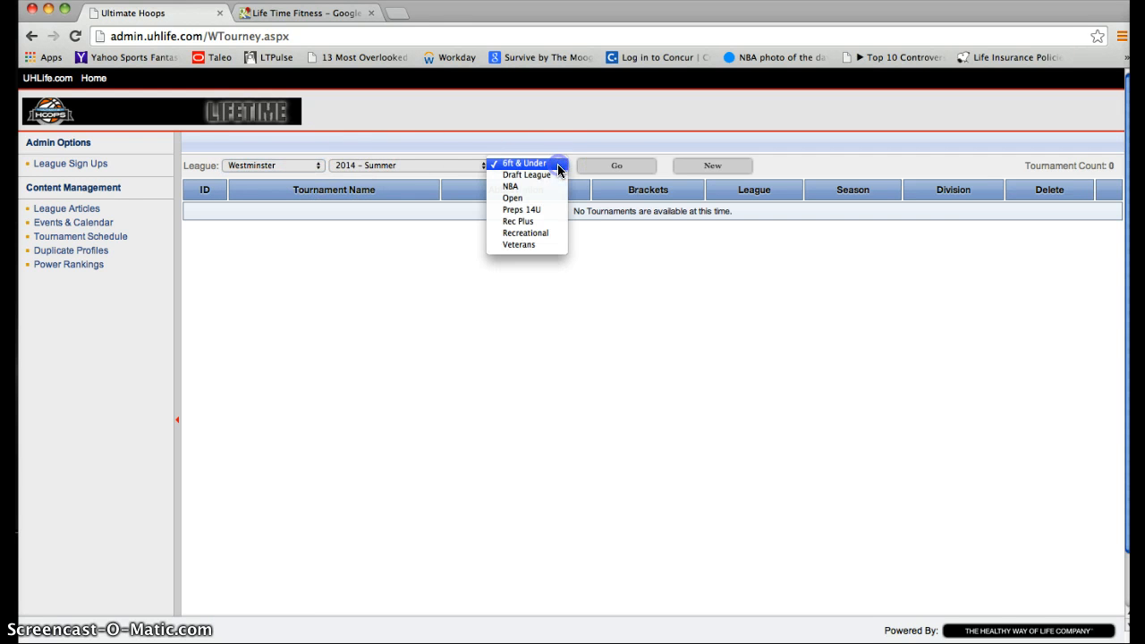
pyautogui.click(529, 197)
pyautogui.click(631, 171)
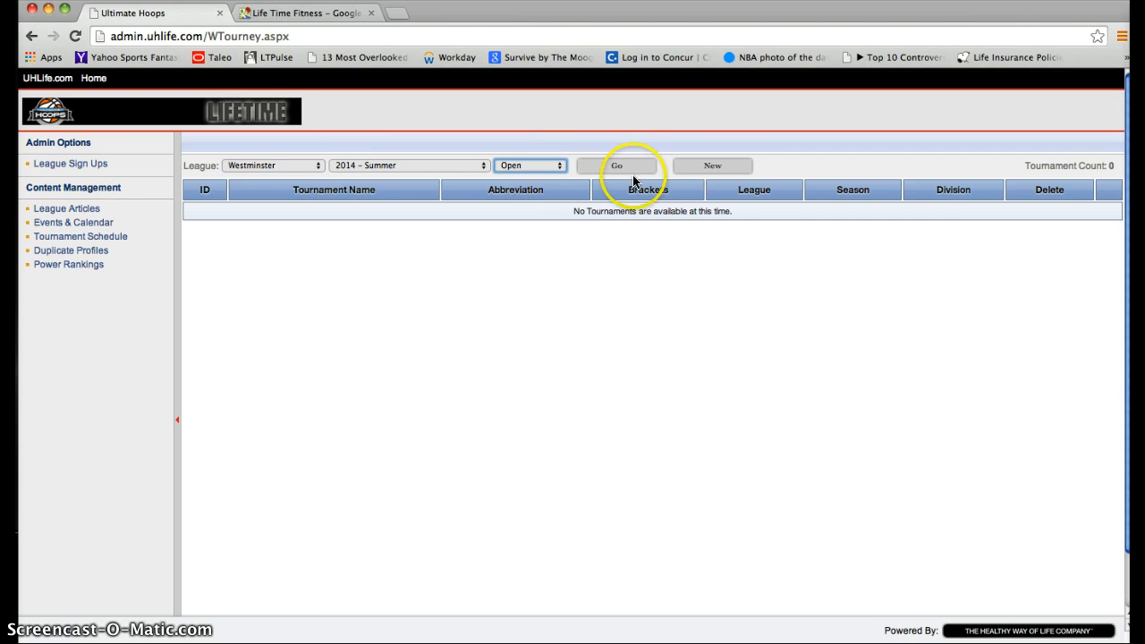
pyautogui.click(617, 283)
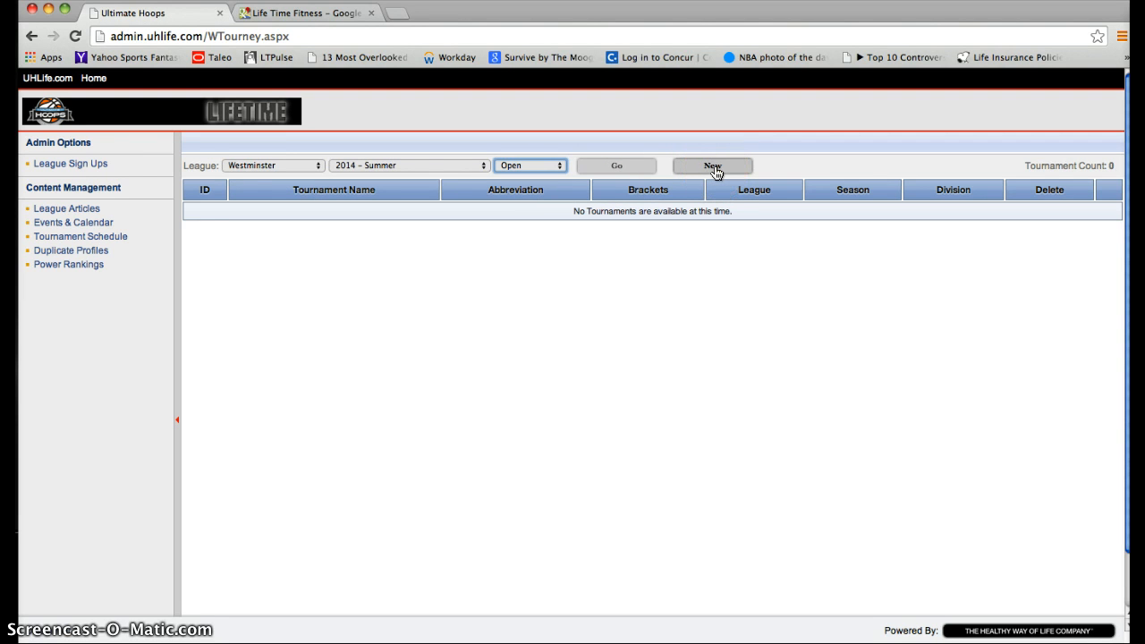
# - Start a new tournament named "Westminster Open Tournament" with the abbreviation "WST Open"
pyautogui.click(713, 166)
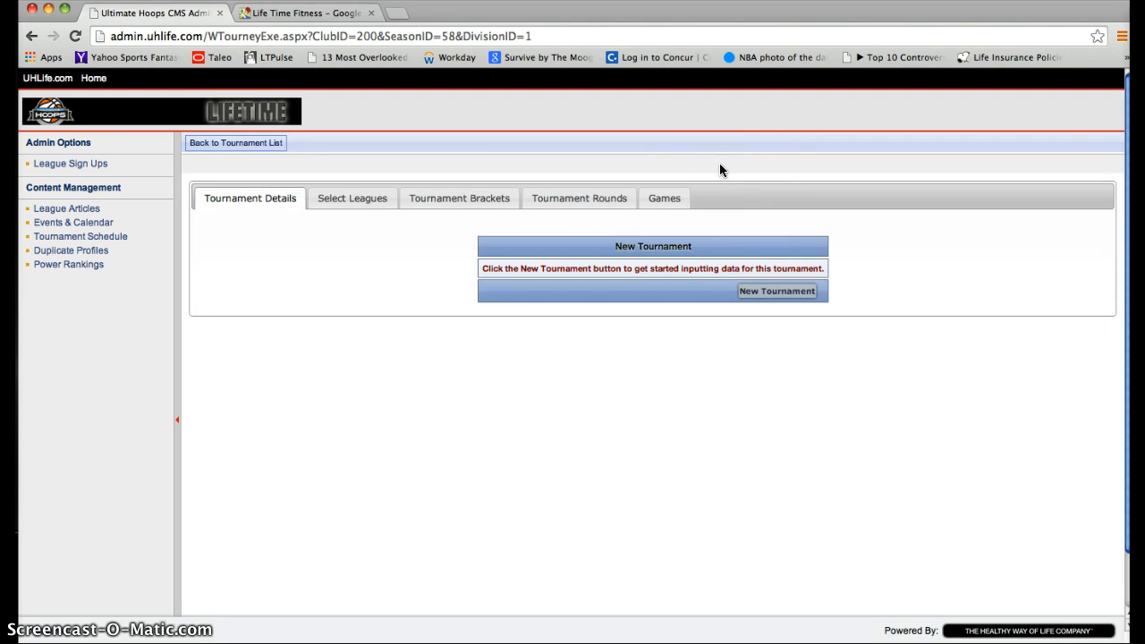
pyautogui.click(780, 294)
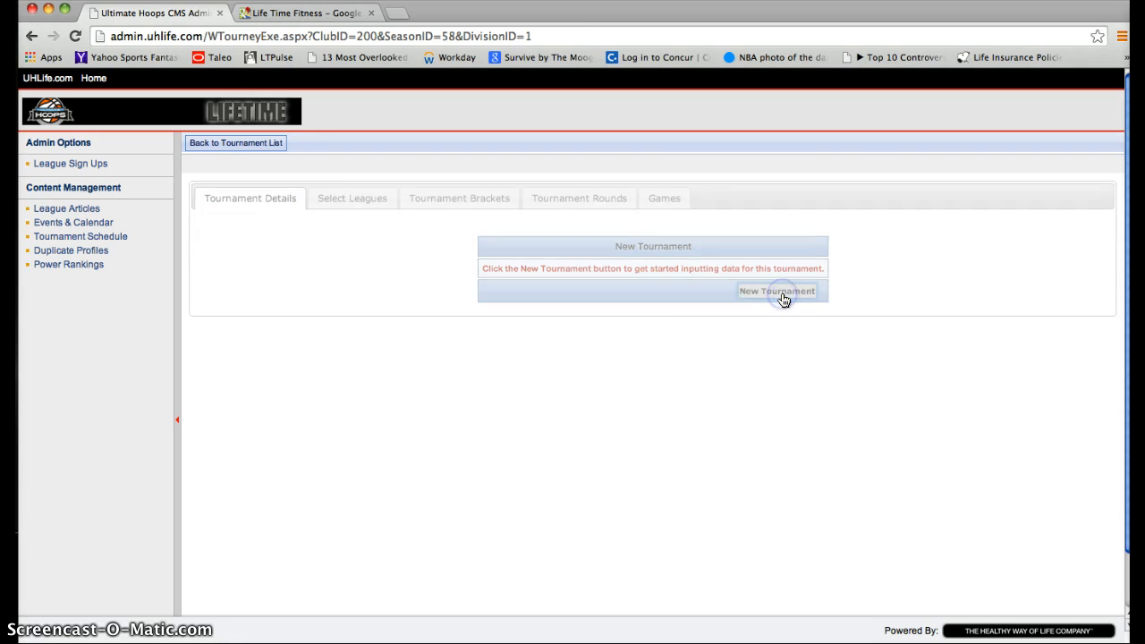
pyautogui.click(578, 248)
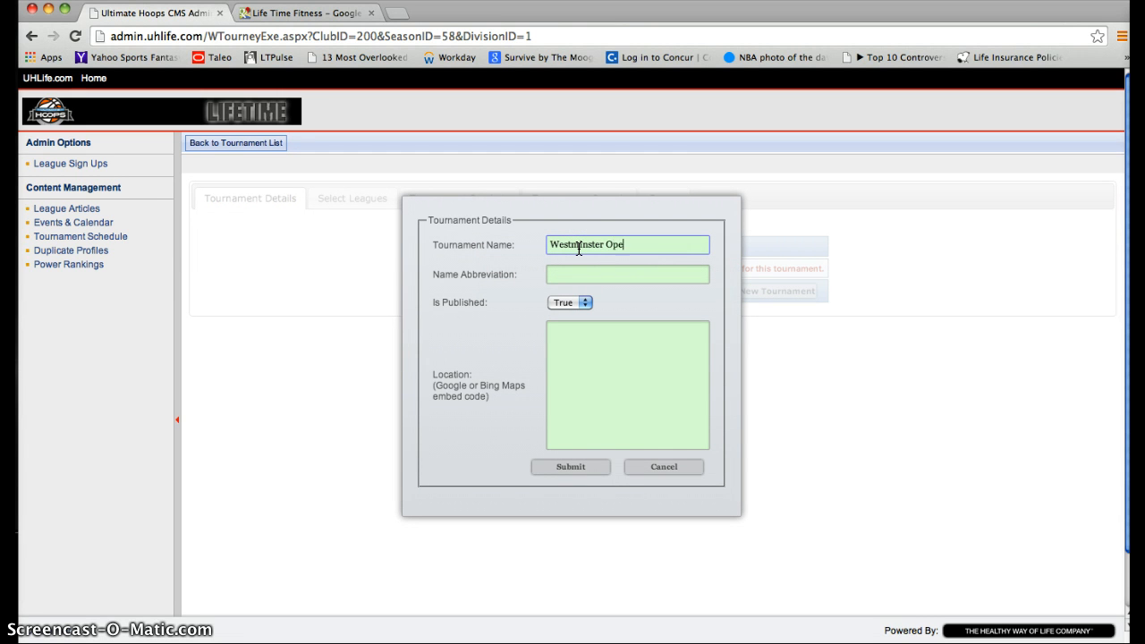
pyautogui.press('Tab')
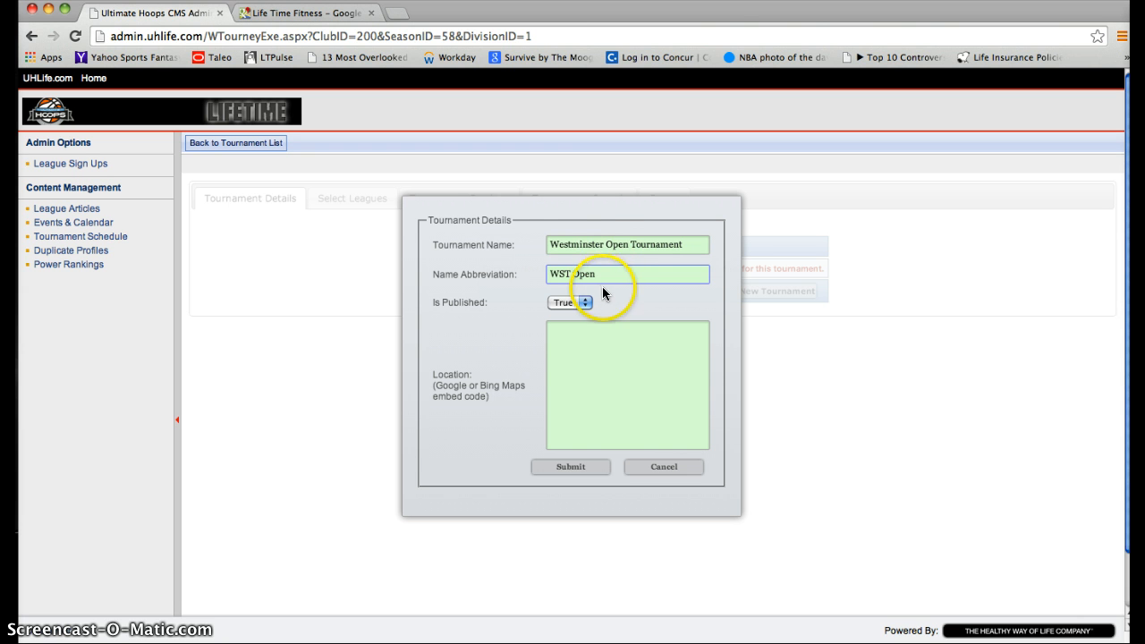
pyautogui.moveTo(548, 244); pyautogui.dragTo(589, 247)
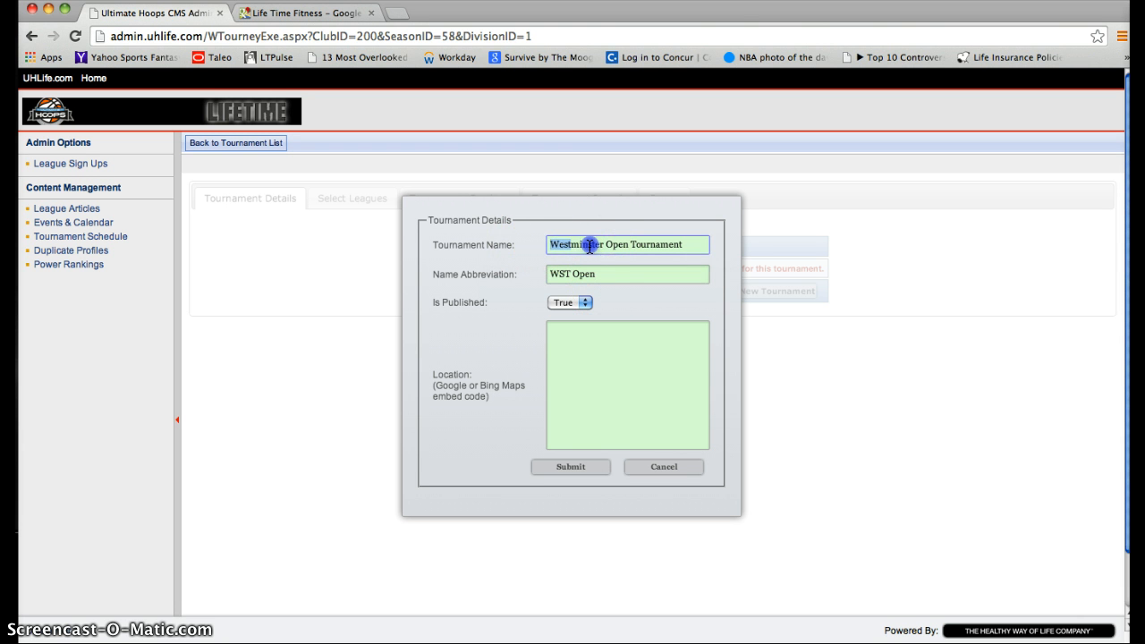
pyautogui.click(619, 247)
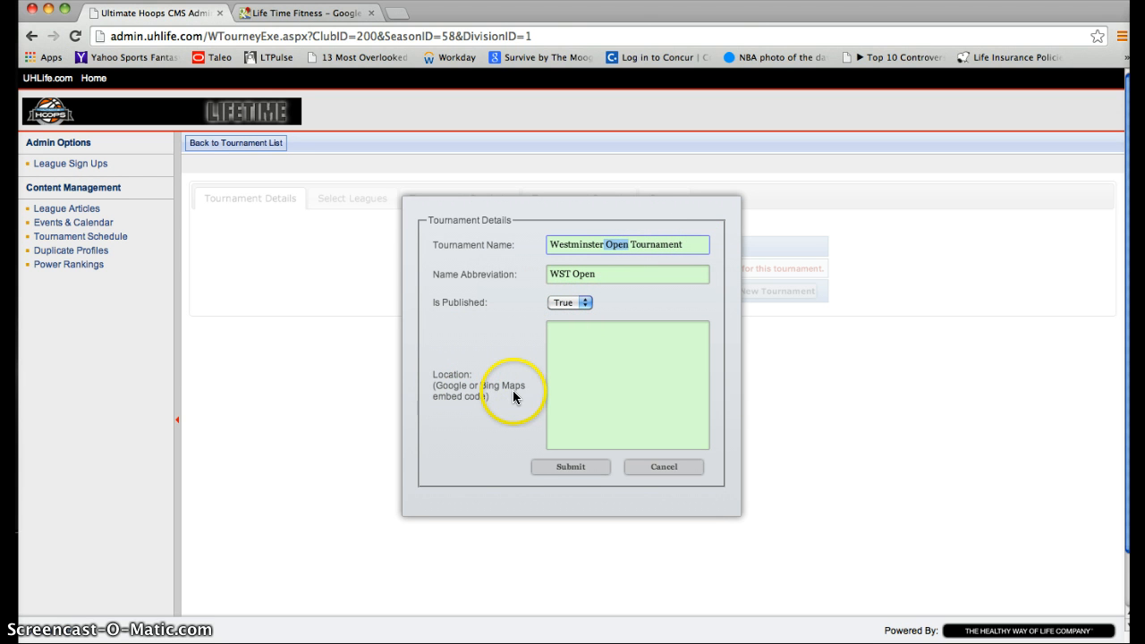
# - Switch to Google Maps and copy the embed code of the Life Time Fitness map
pyautogui.click(285, 14)
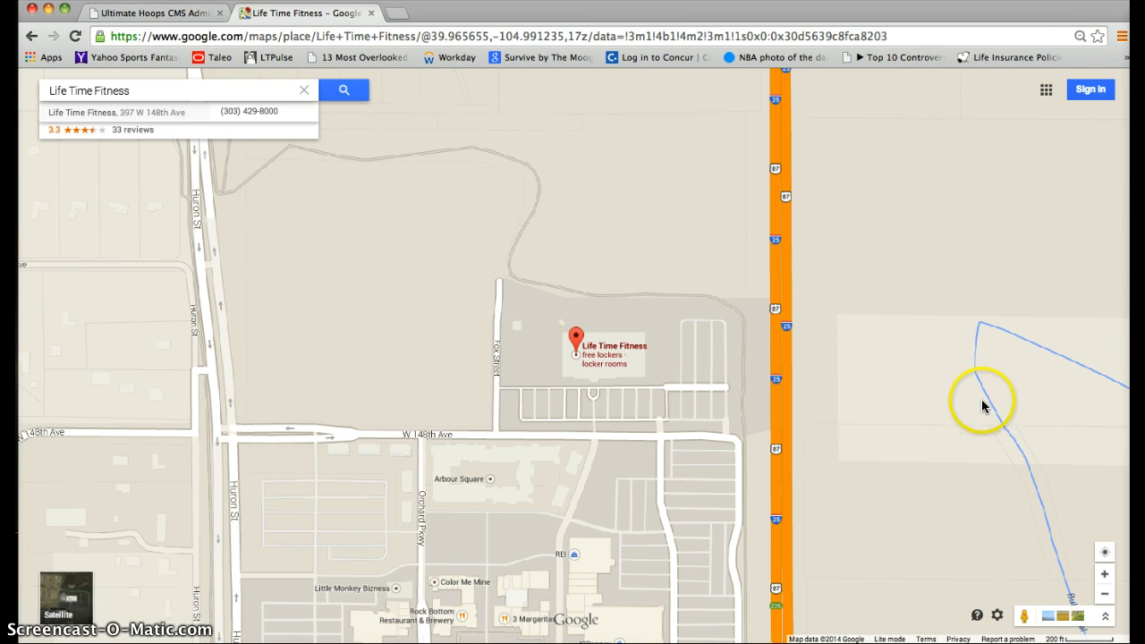
pyautogui.click(996, 615)
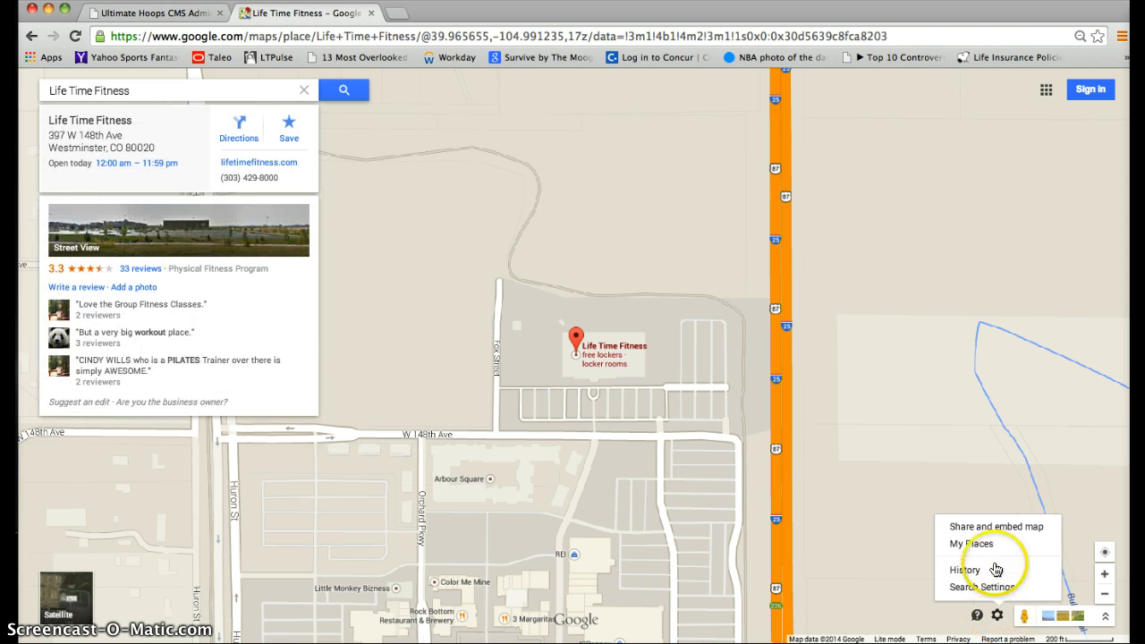
pyautogui.click(991, 526)
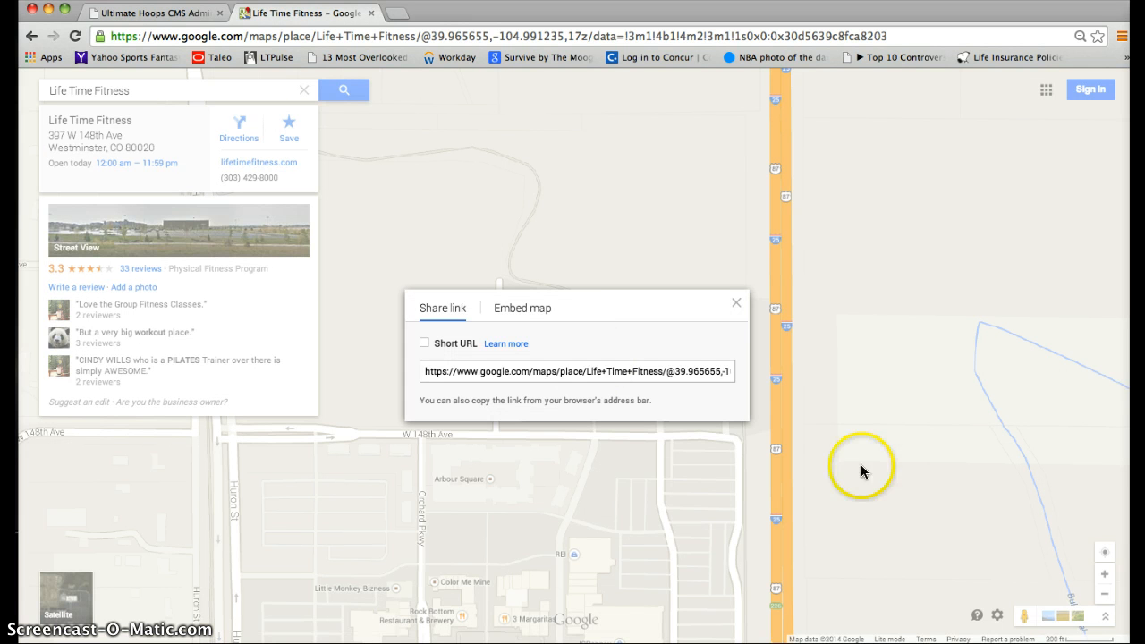
pyautogui.click(514, 308)
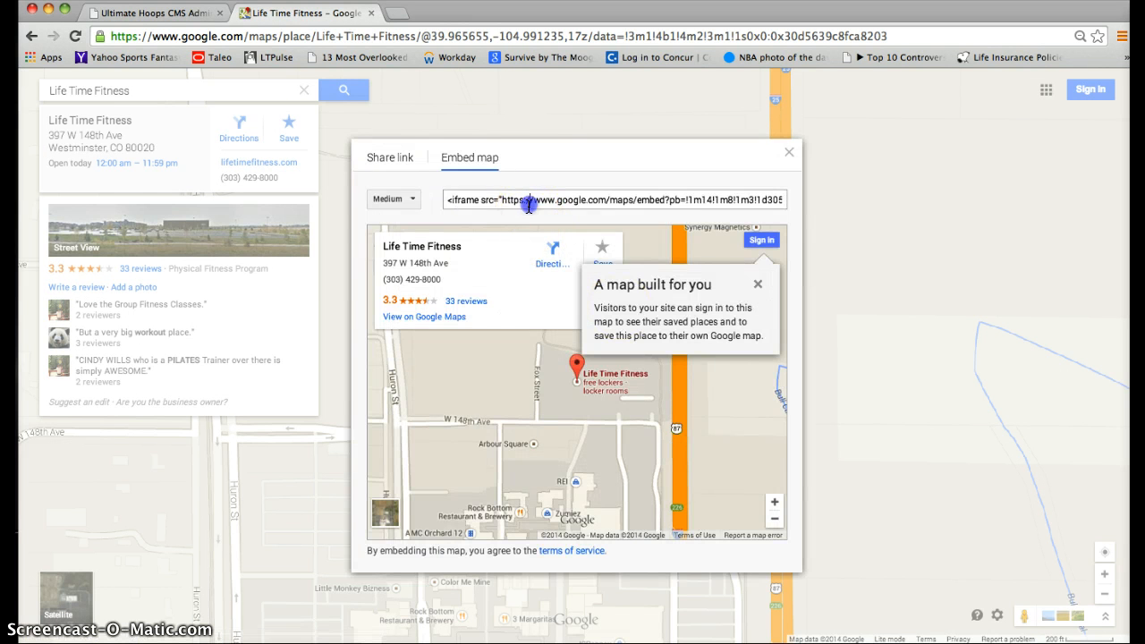
pyautogui.click(529, 205)
pyautogui.click(789, 152)
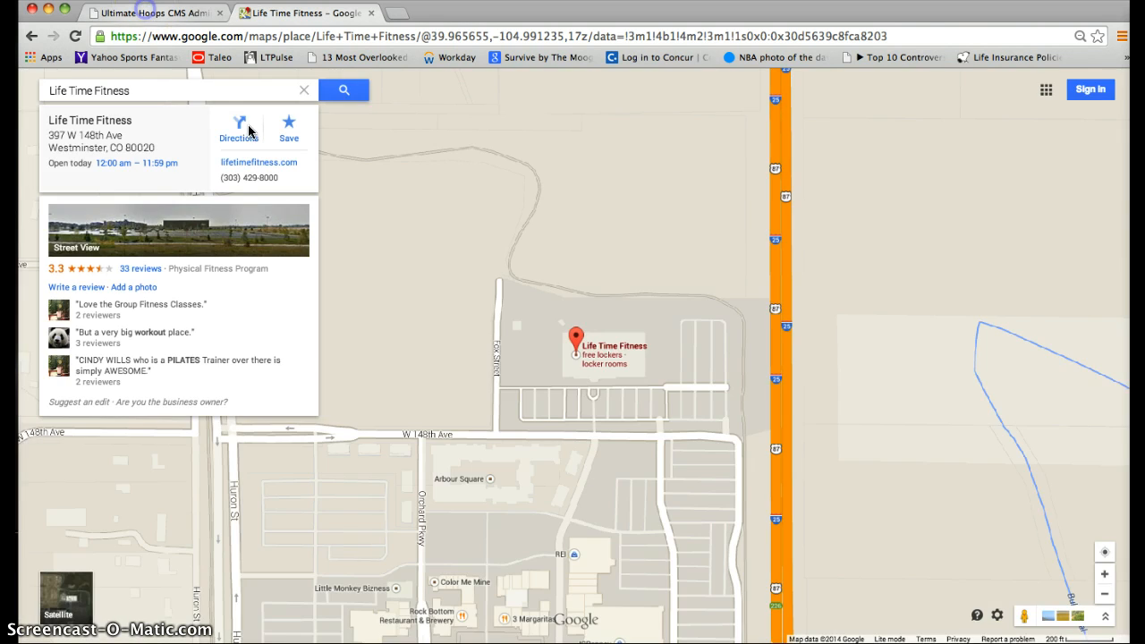
# - Return to the Ultimate Hoops admin page, paste the map embed code as the tournament's location and submit the details
pyautogui.click(146, 12)
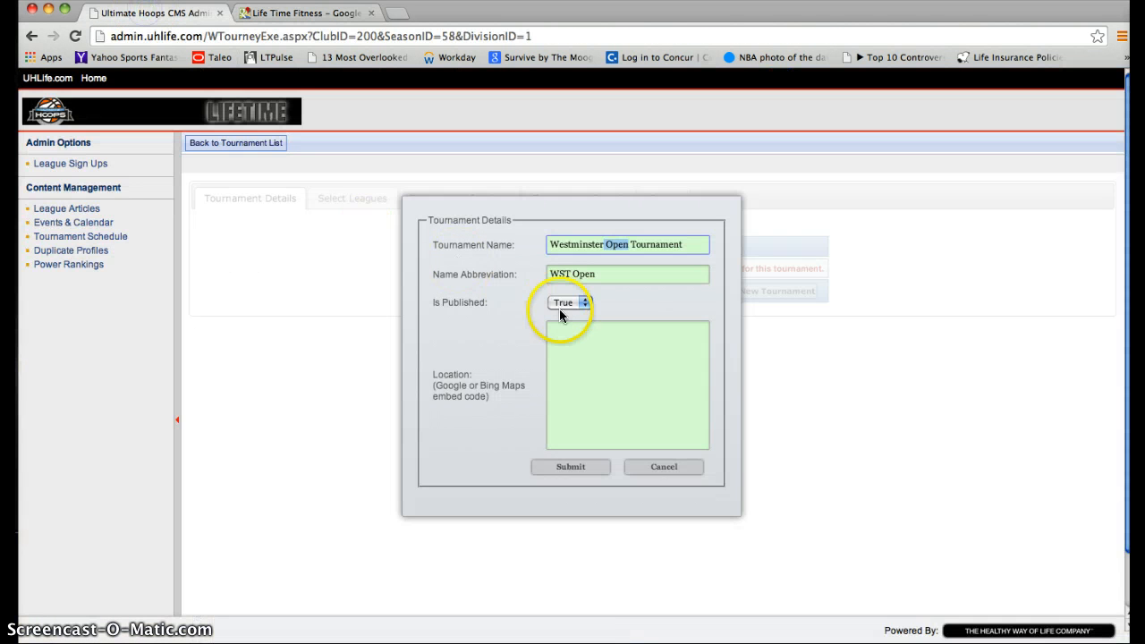
pyautogui.click(564, 332)
pyautogui.press('super+v')
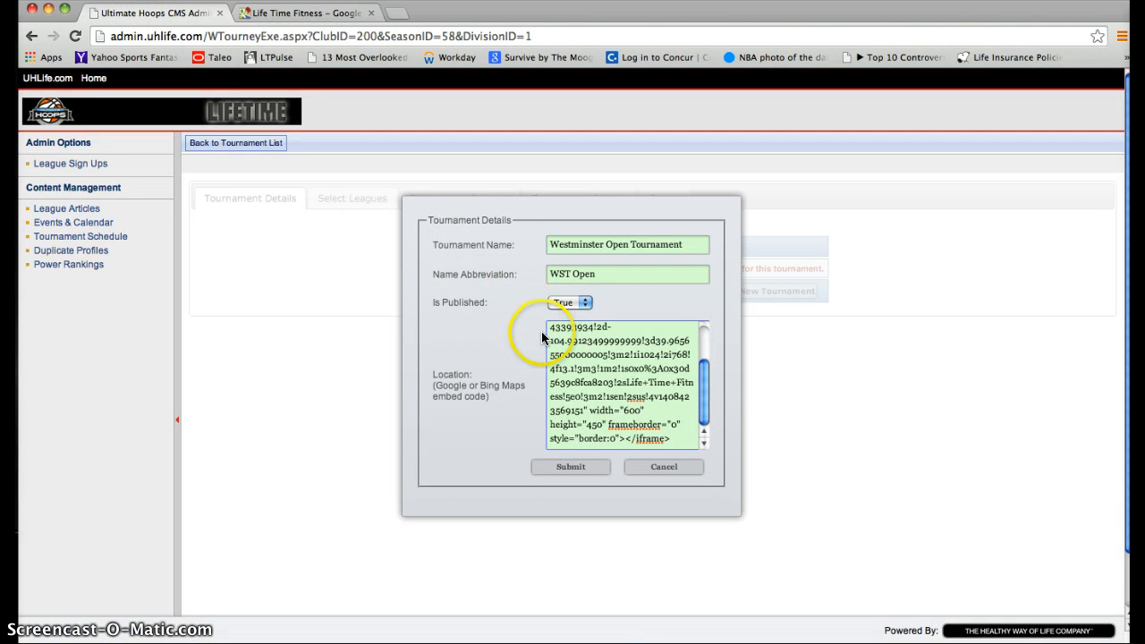
pyautogui.click(570, 466)
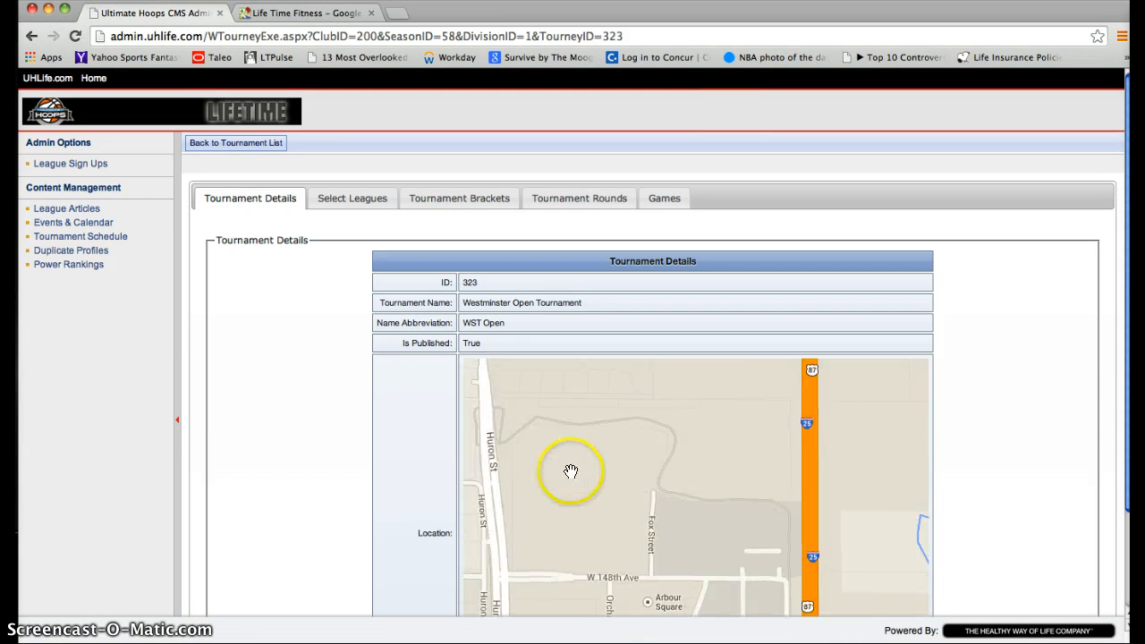
# - Associate the league "2014 Summer - OPN: Westminster" with the tournament
pyautogui.click(350, 198)
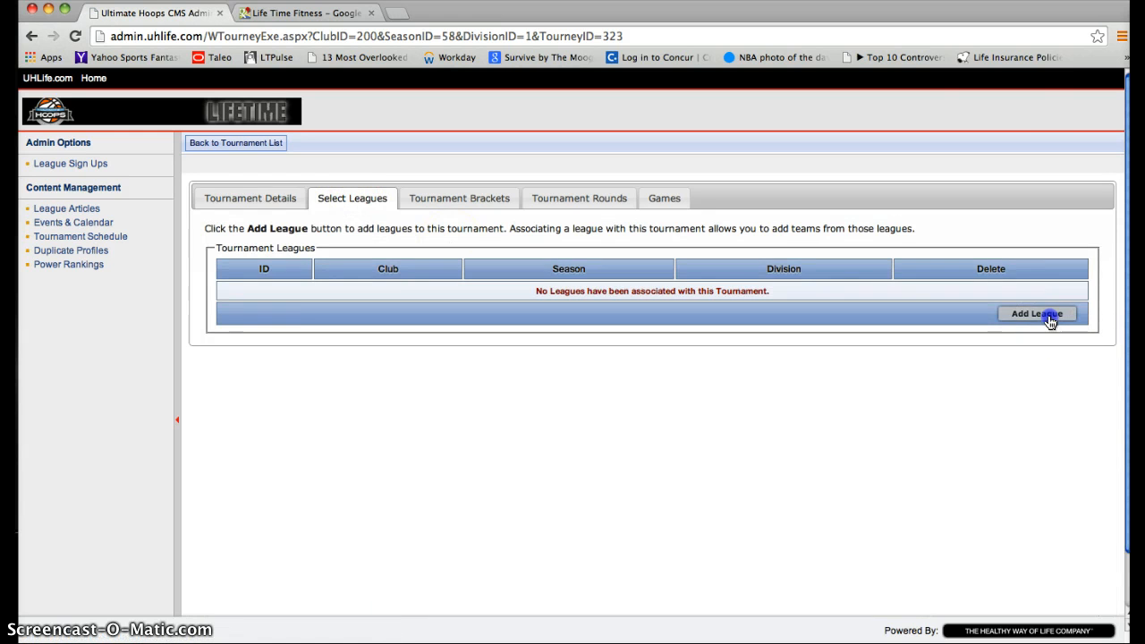
pyautogui.click(1042, 314)
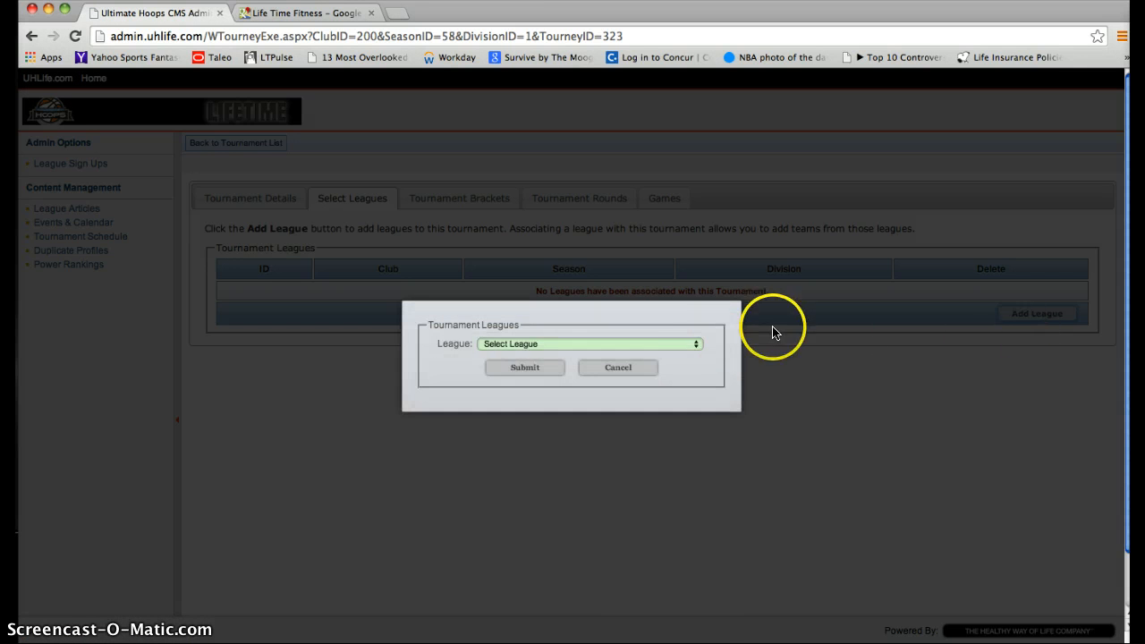
pyautogui.click(693, 343)
pyautogui.scroll(-15, 621, 544)
pyautogui.scroll(-14, 621, 543)
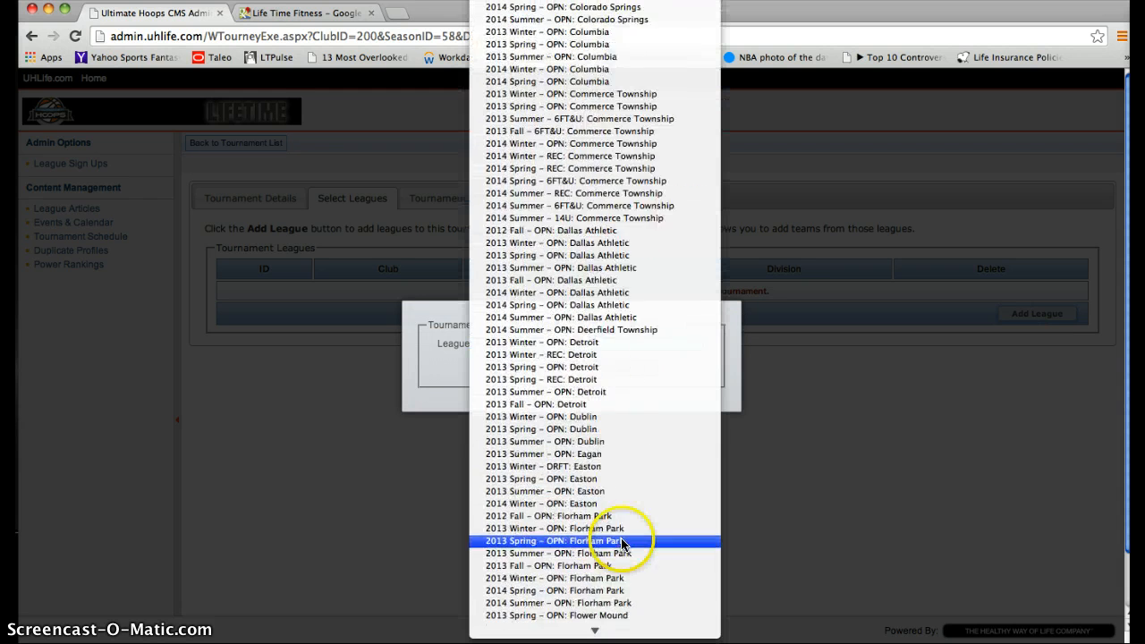
pyautogui.scroll(3, 622, 544)
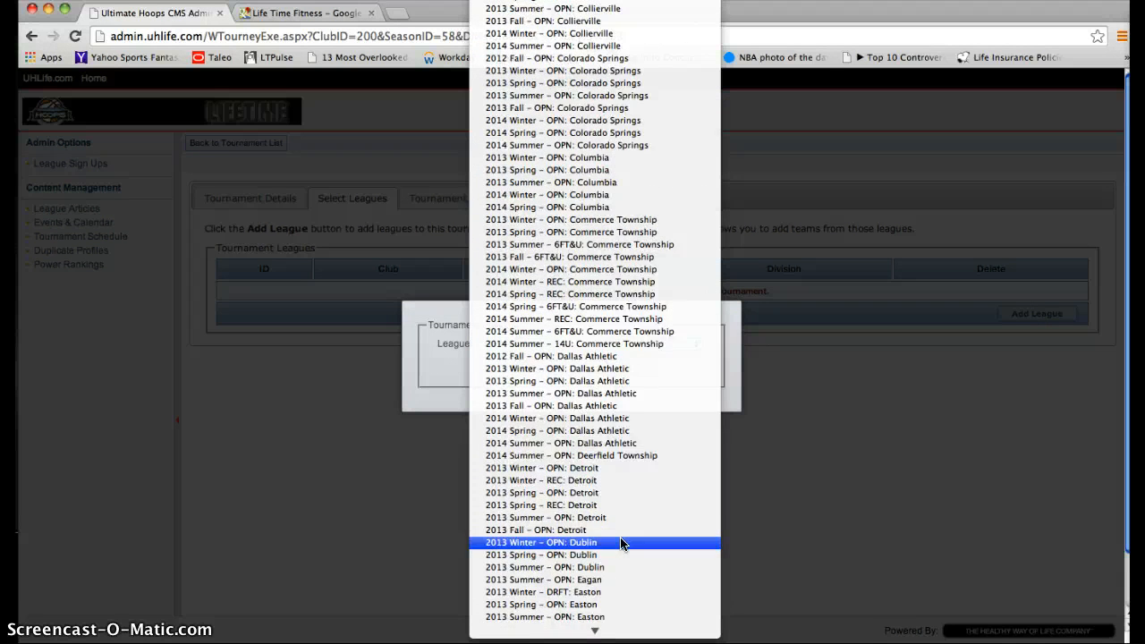
pyautogui.scroll(3, 621, 544)
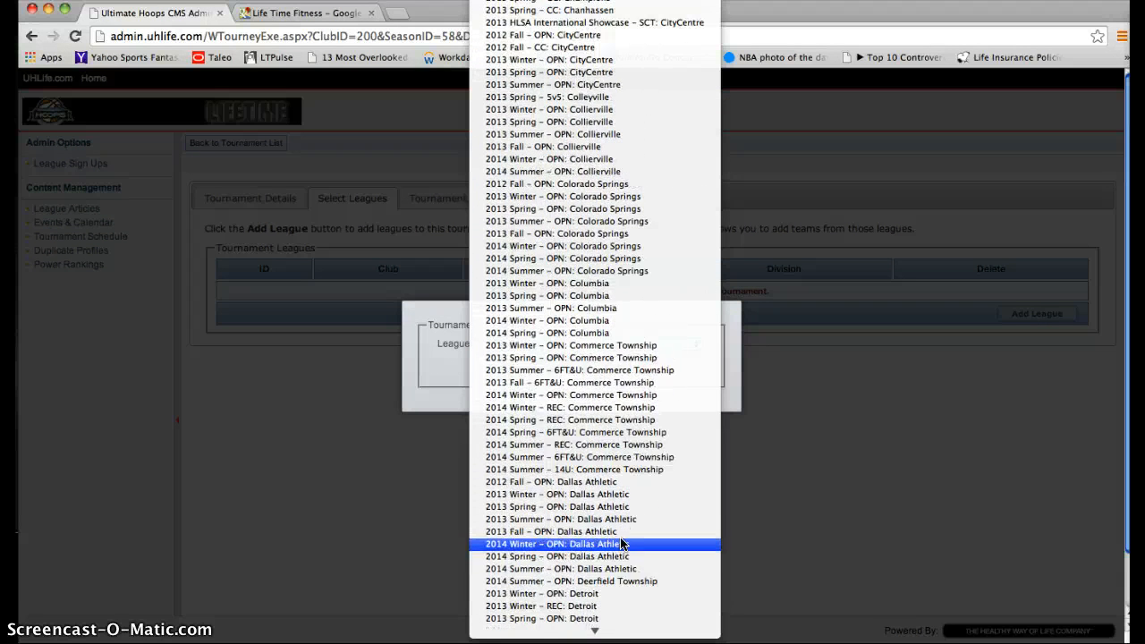
pyautogui.scroll(-20, 622, 544)
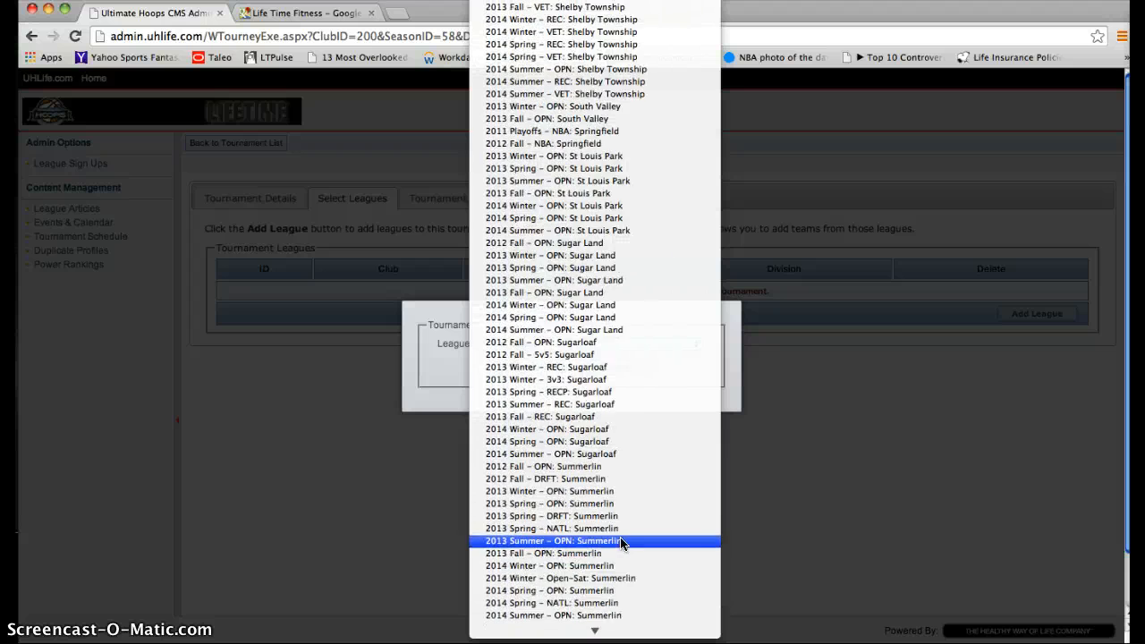
pyautogui.scroll(-20, 621, 543)
pyautogui.click(623, 566)
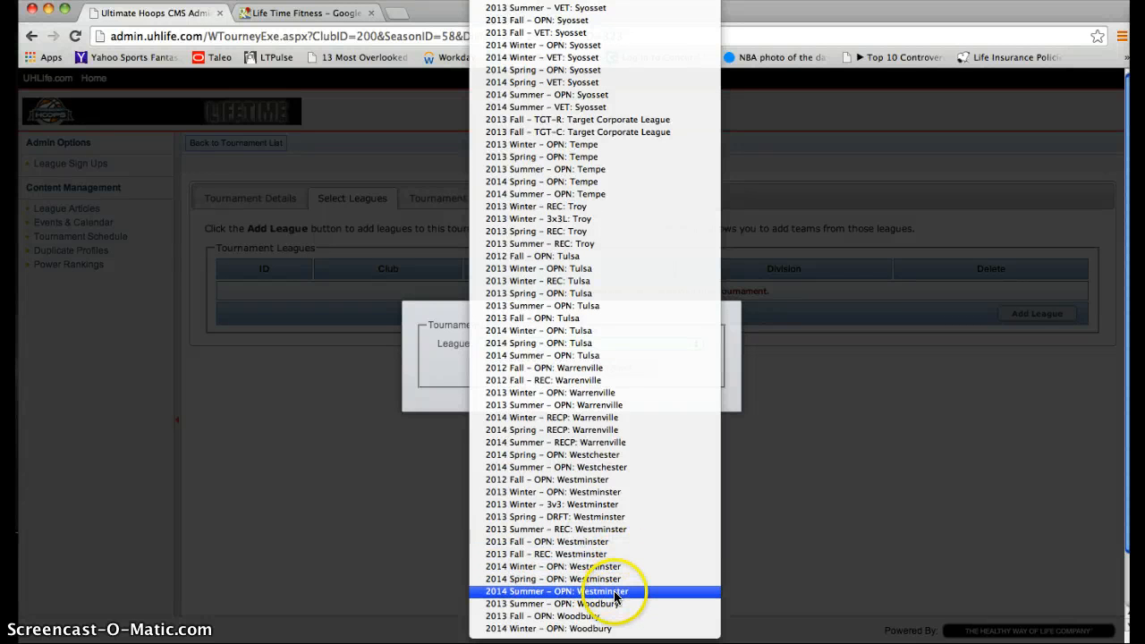
pyautogui.click(614, 593)
pyautogui.click(524, 365)
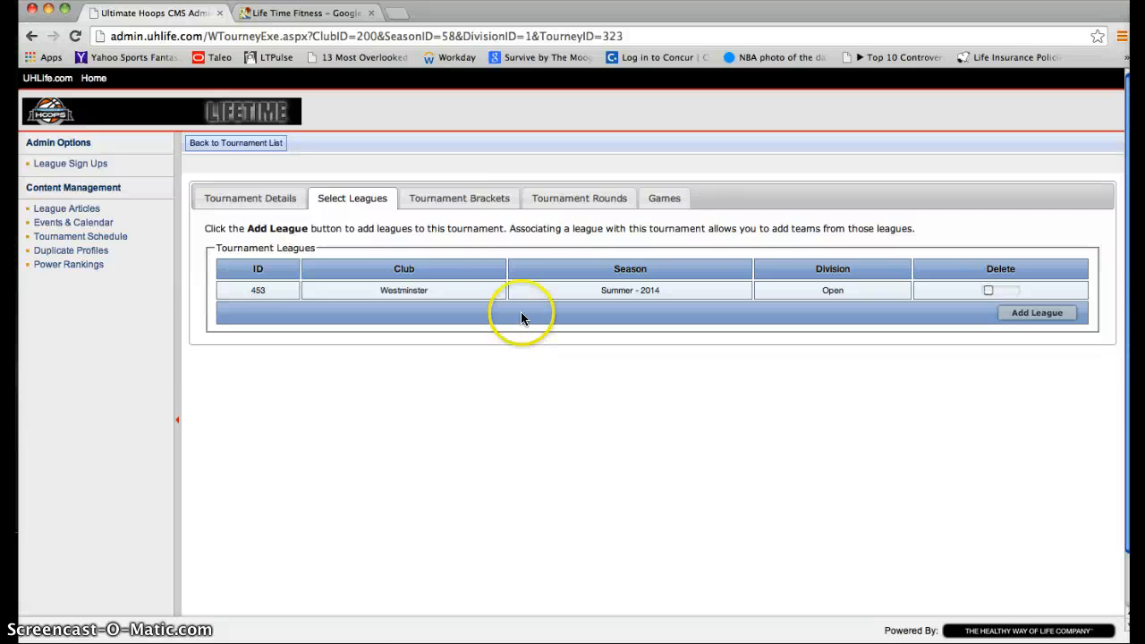
# - Start a new tournament bracket named "Westminster OPEN" with the abbreviation "WST OPEN"
pyautogui.click(472, 199)
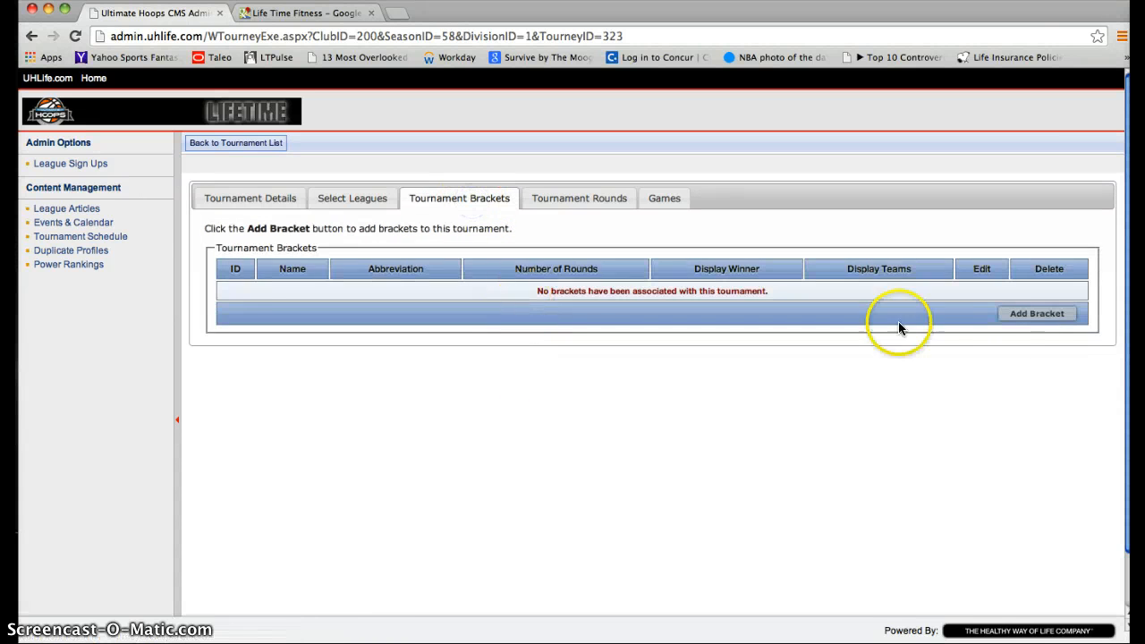
pyautogui.click(1029, 313)
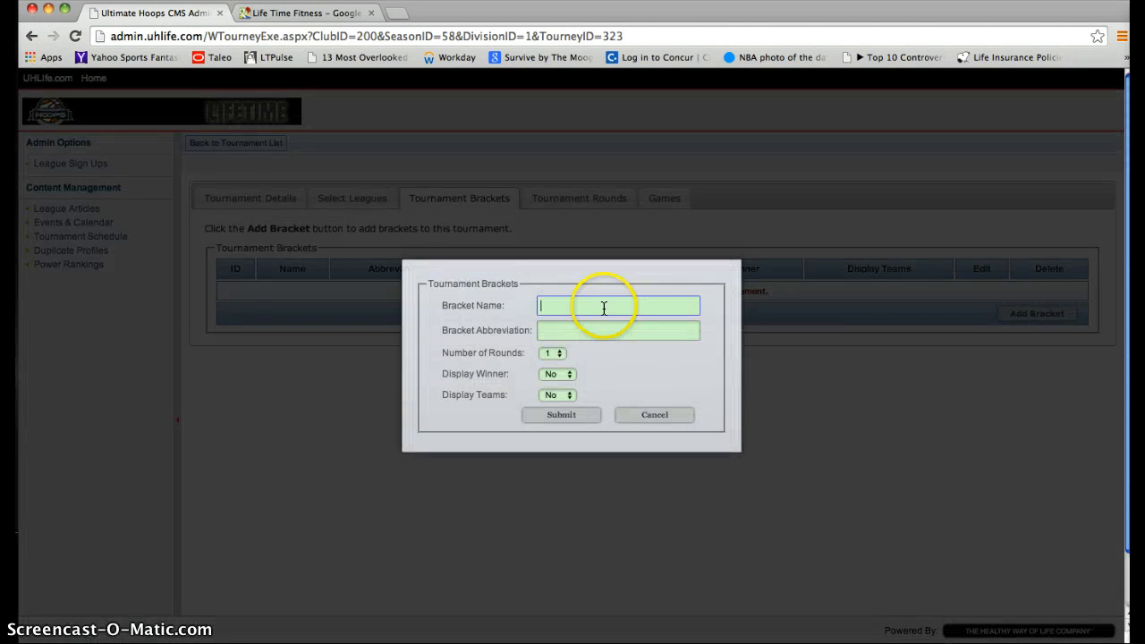
pyautogui.click(603, 308)
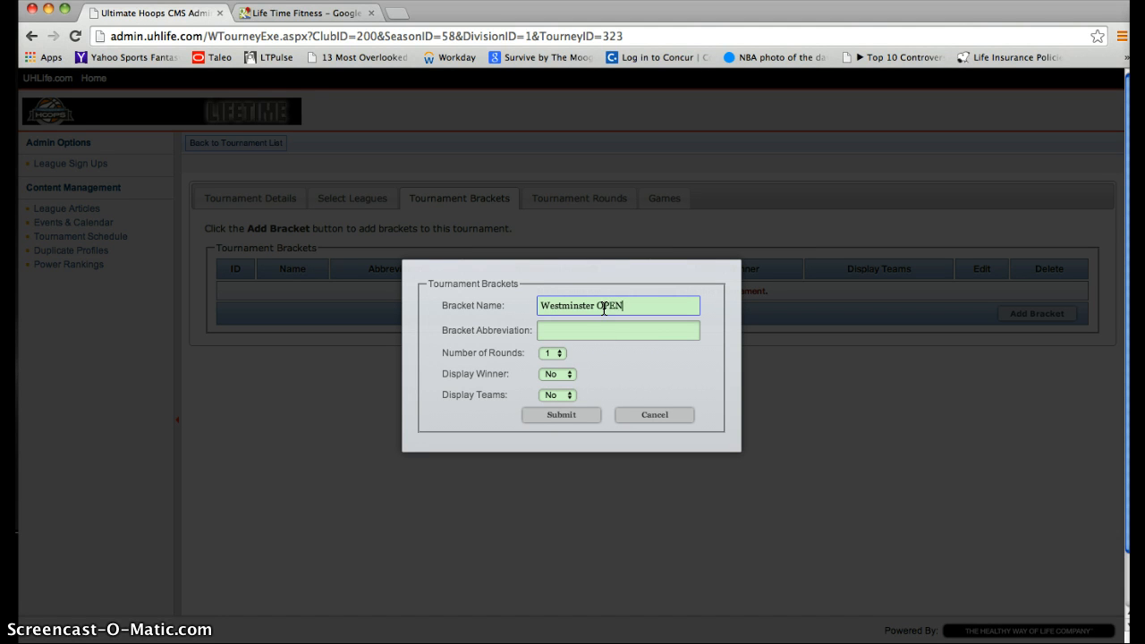
pyautogui.press('Tab')
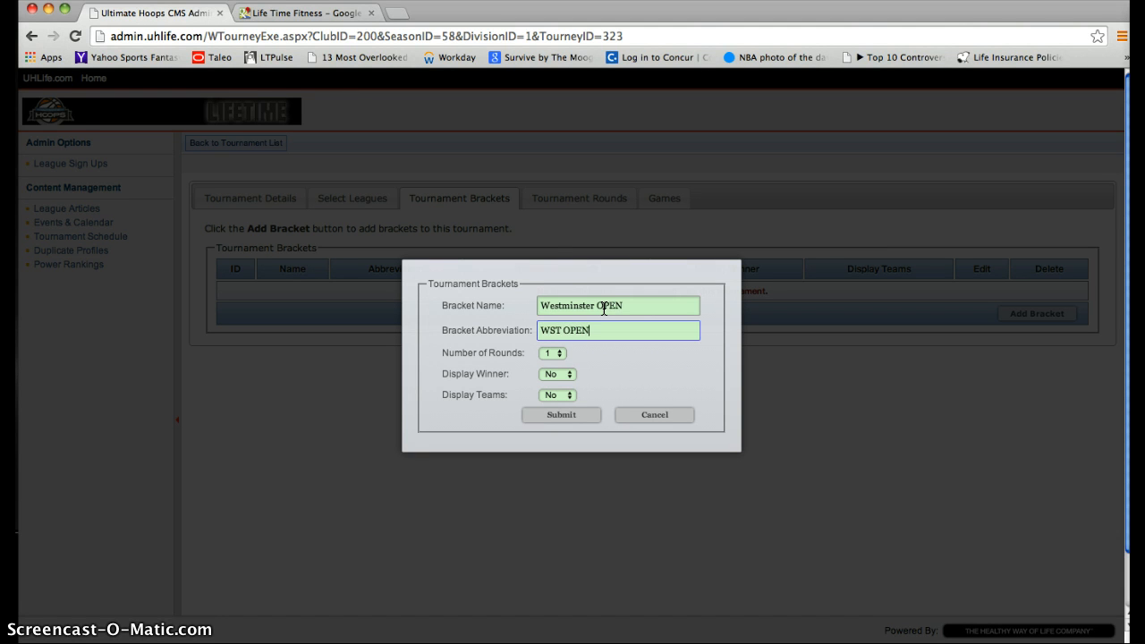
# - Set the bracket to 3 rounds, set Display Winner and Display Teams to Yes, and submit it
pyautogui.click(554, 353)
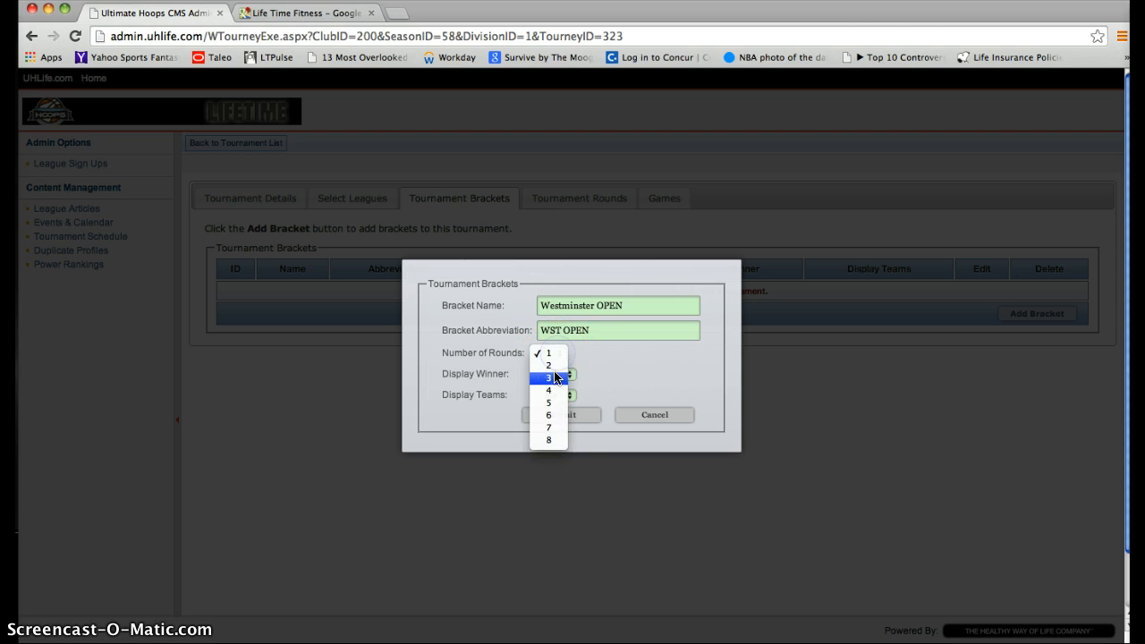
pyautogui.click(556, 379)
pyautogui.click(559, 375)
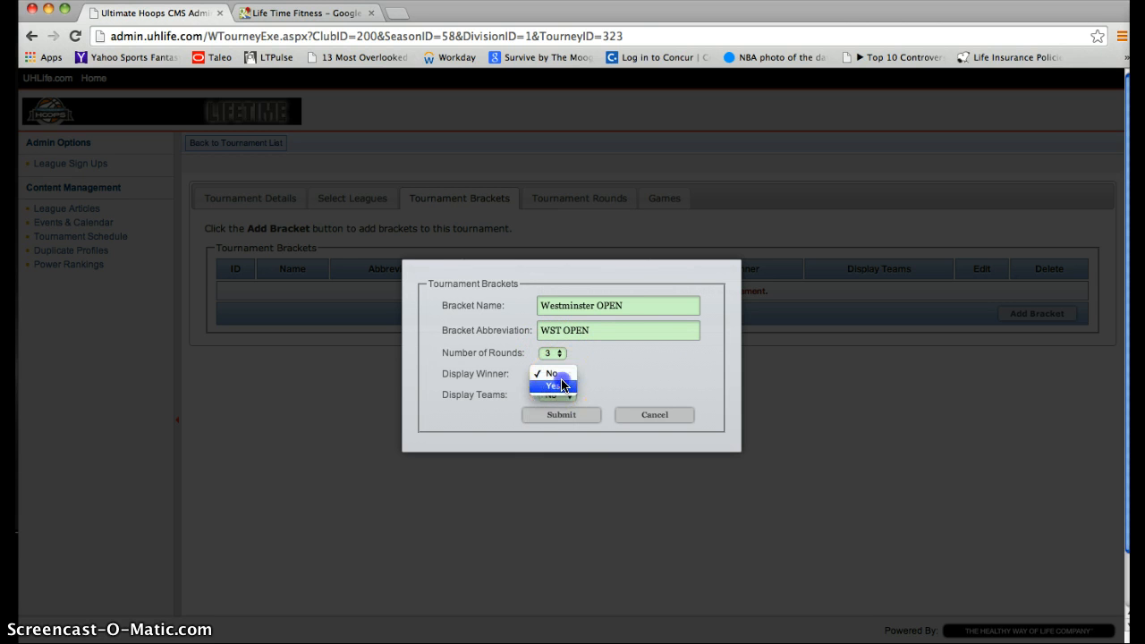
pyautogui.click(560, 385)
pyautogui.click(572, 400)
pyautogui.click(558, 421)
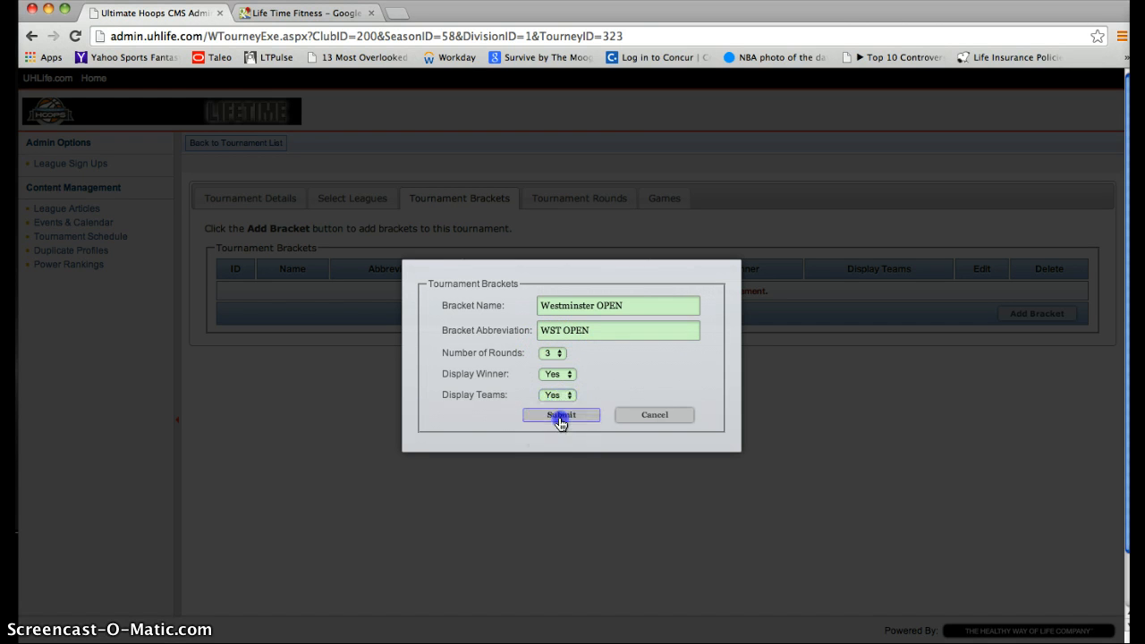
# - Submit the new bracket and define its round 1 as "Quarter-Finals" with 4 games on 09/11/2014
pyautogui.click(561, 419)
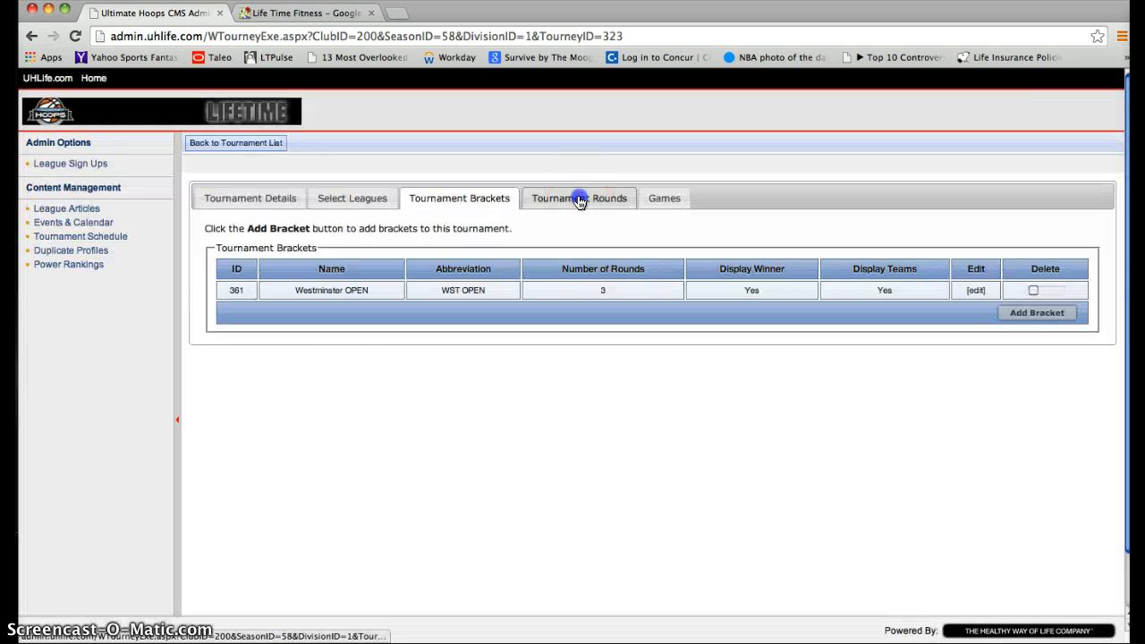
pyautogui.click(579, 199)
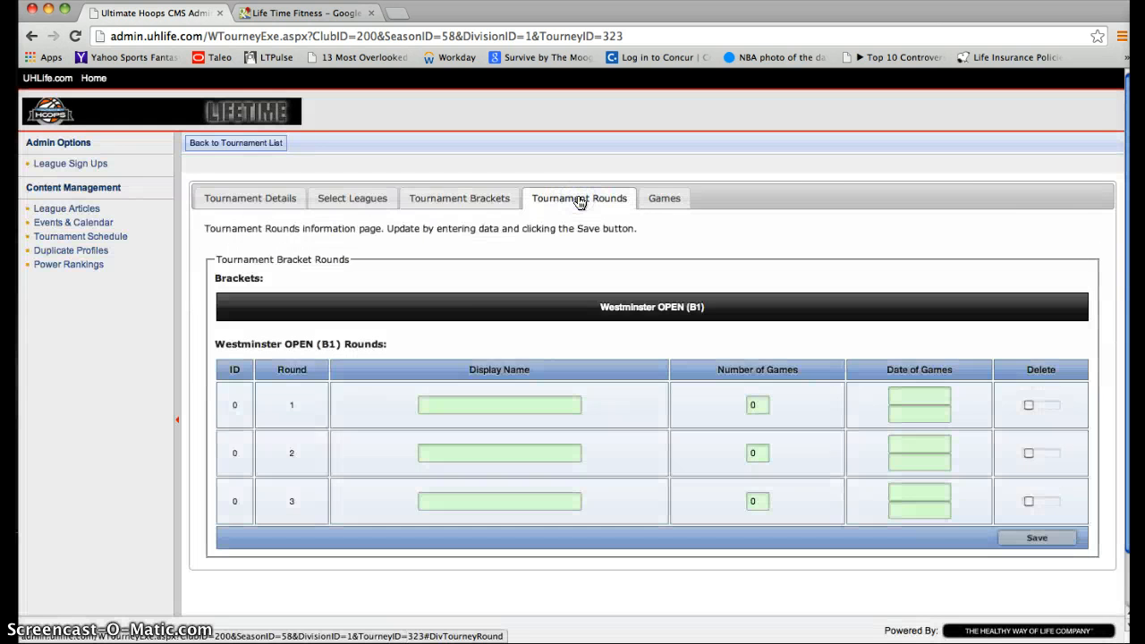
pyautogui.click(494, 404)
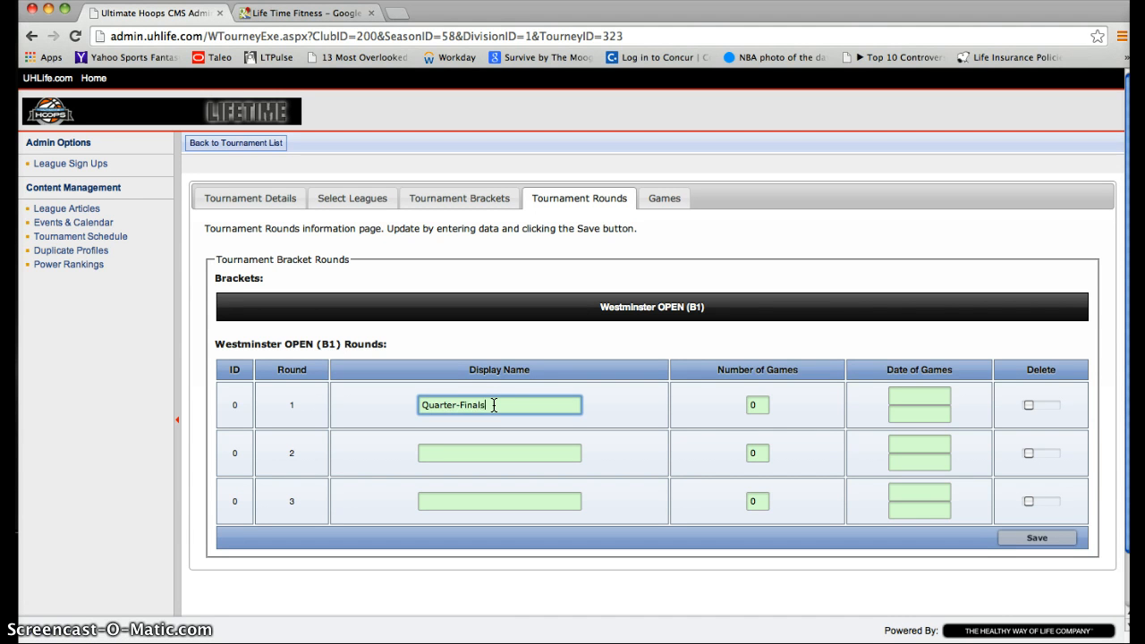
pyautogui.press('Tab')
pyautogui.click(919, 395)
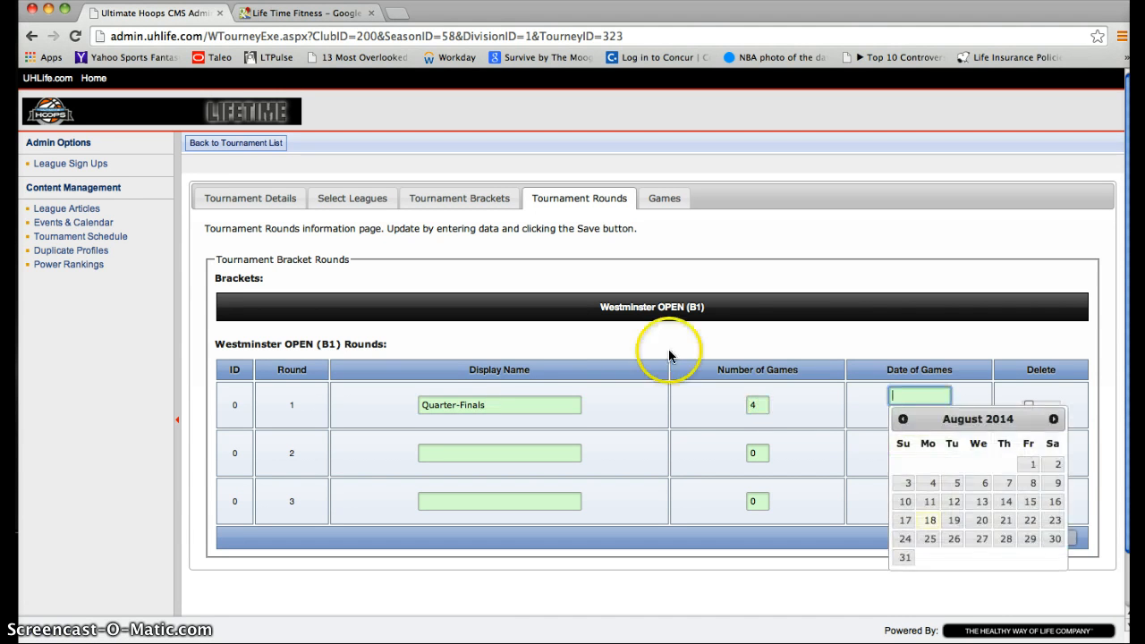
pyautogui.click(1054, 419)
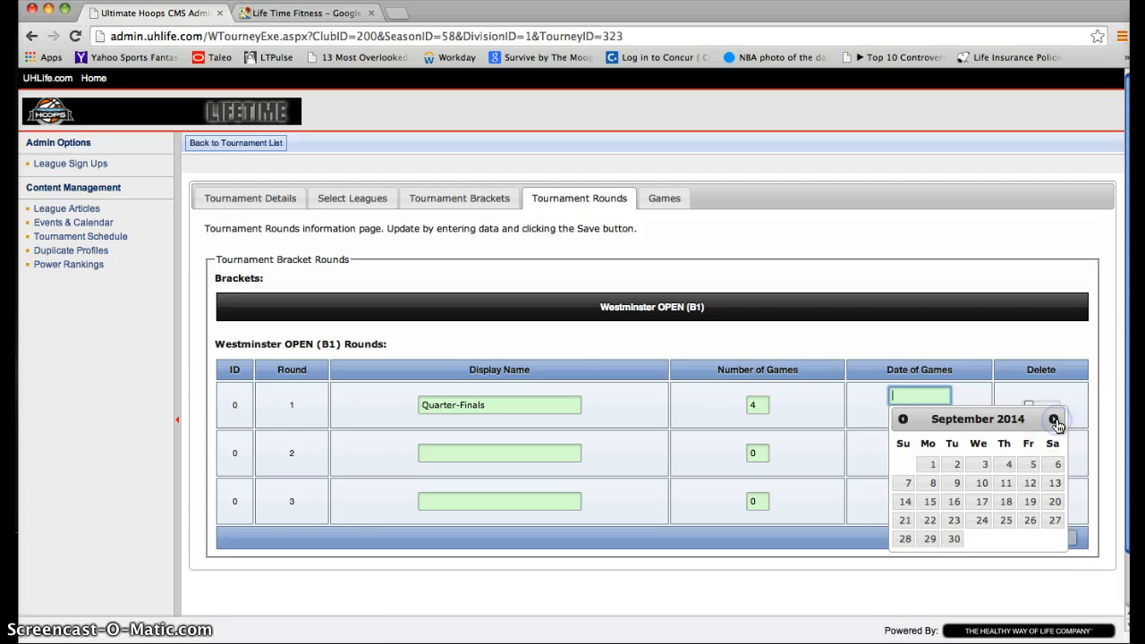
pyautogui.click(1005, 482)
# - Define round 2 of the bracket as "Final Four" with 2 games on 09/18/2014
pyautogui.click(430, 456)
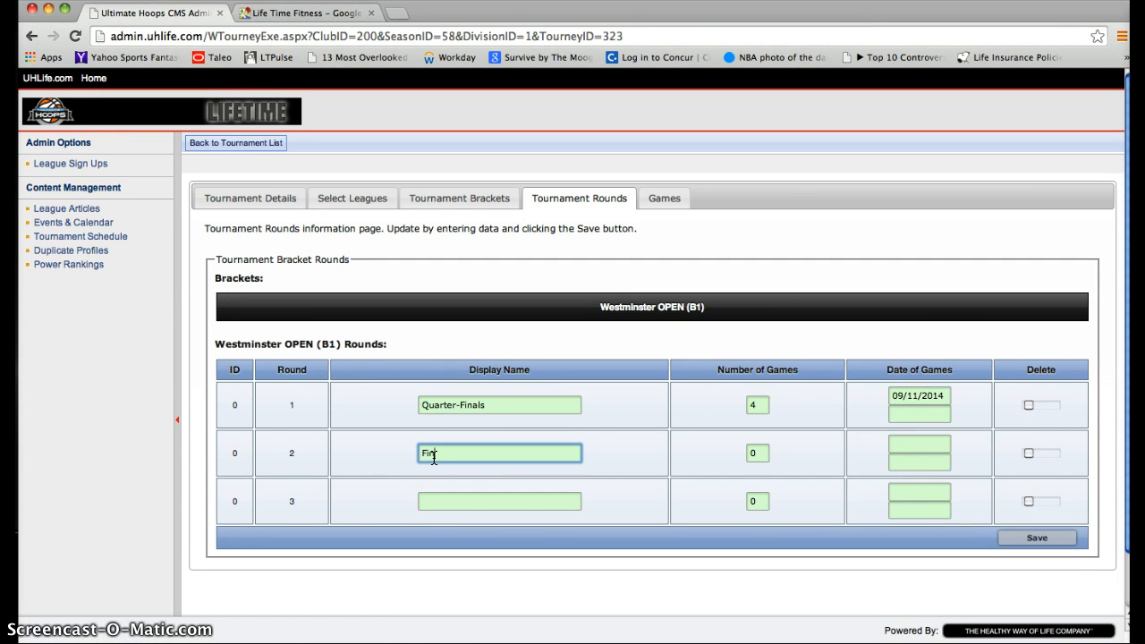
pyautogui.press('Tab')
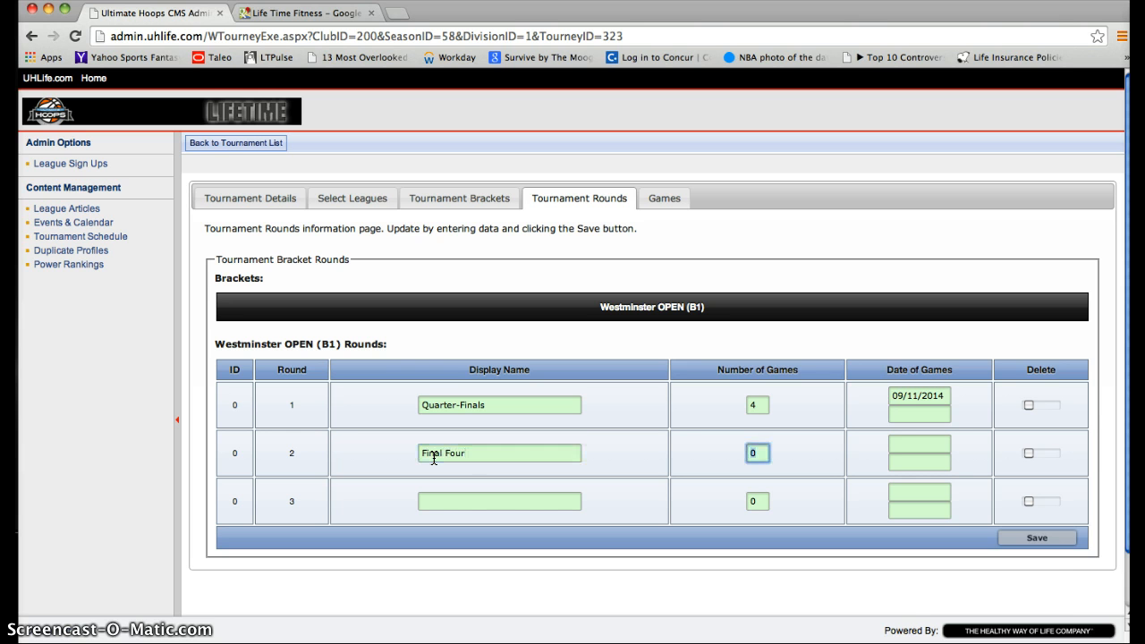
pyautogui.write('2')
pyautogui.press('Tab')
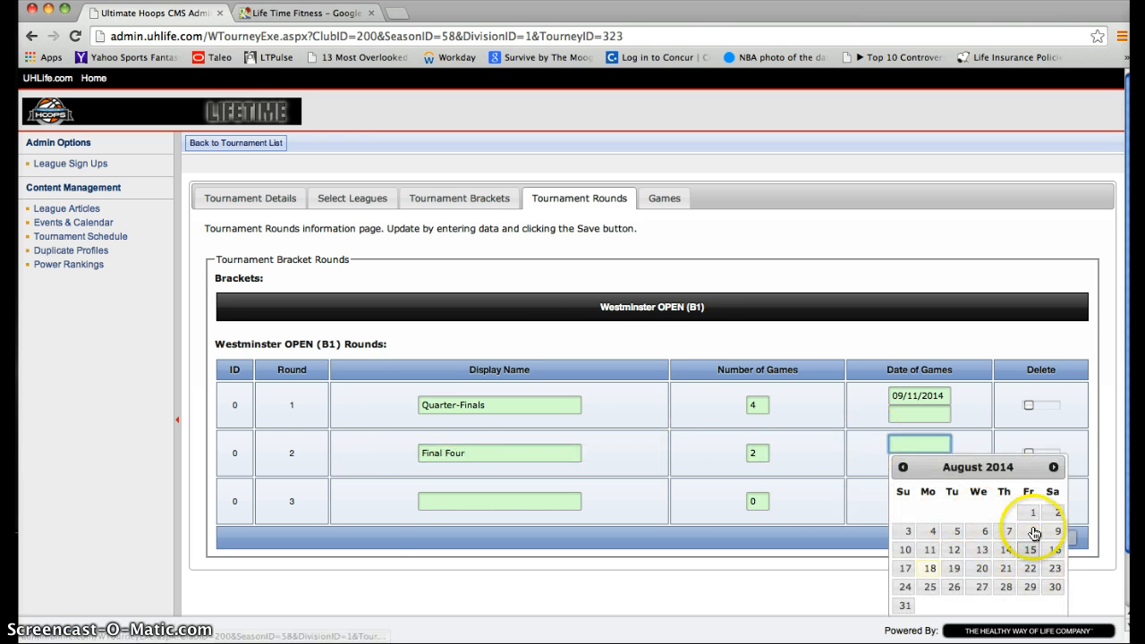
pyautogui.click(1054, 467)
pyautogui.click(1007, 549)
# - Define round 3 as "Championship" with 1 game on 09/18/2014 and save the tournament rounds
pyautogui.click(536, 504)
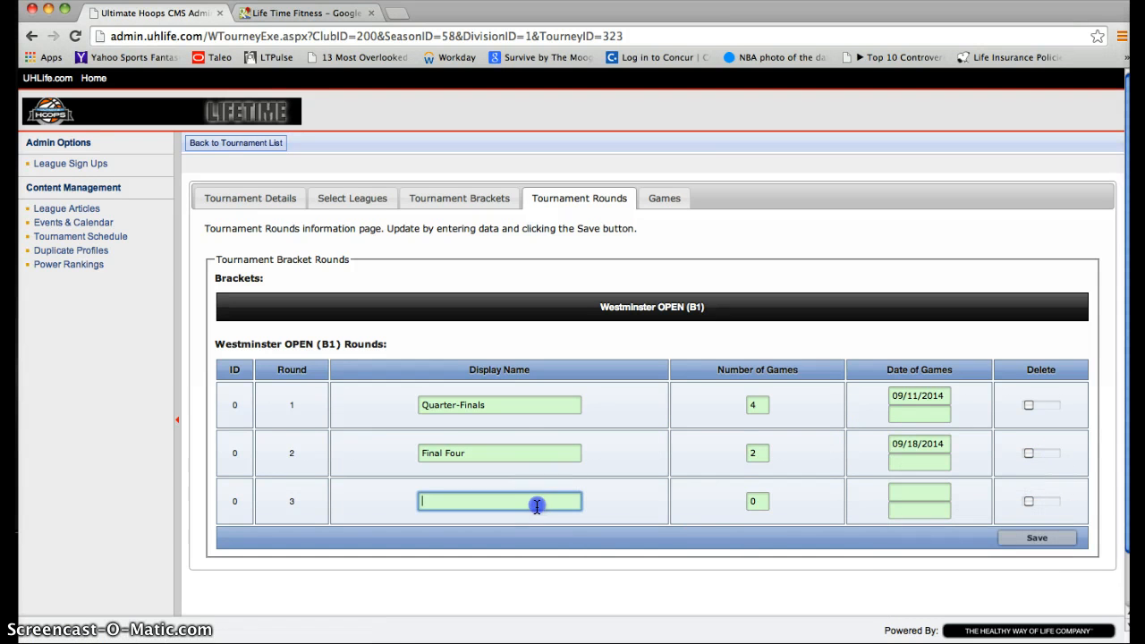
pyautogui.write('Championship')
pyautogui.press('Tab')
pyautogui.write('1')
pyautogui.click(914, 492)
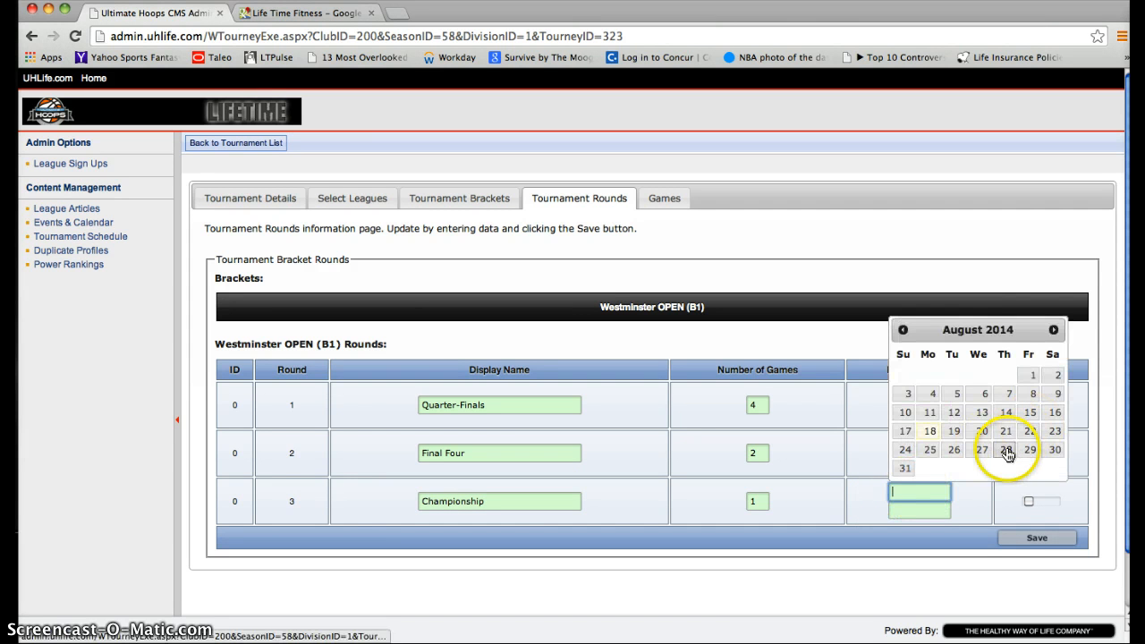
pyautogui.click(1053, 330)
pyautogui.click(1004, 415)
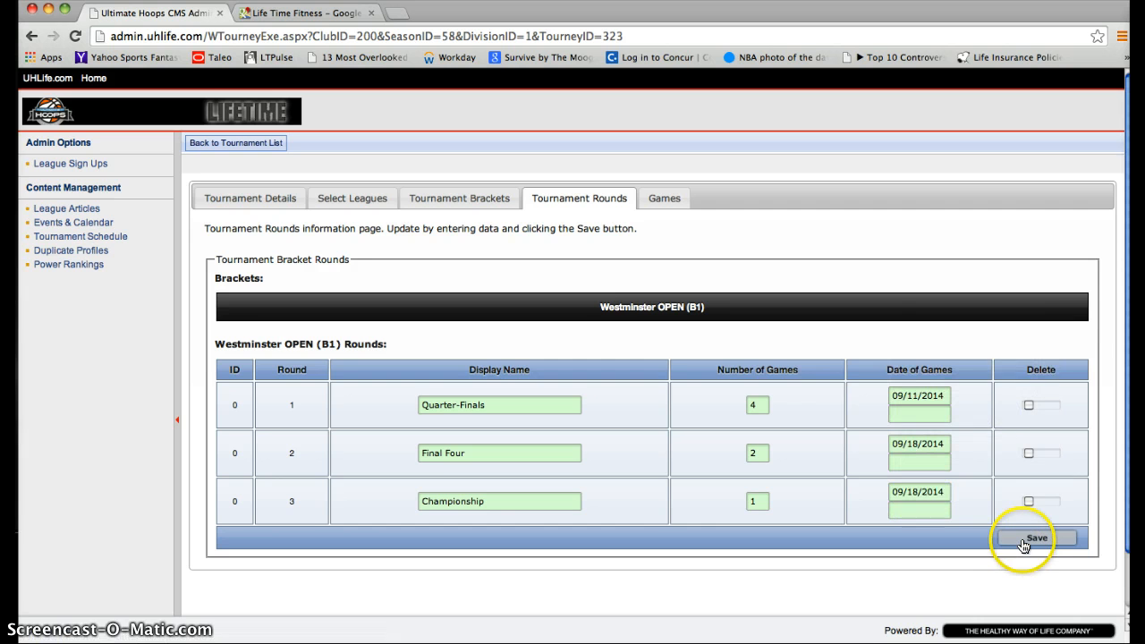
pyautogui.click(1024, 539)
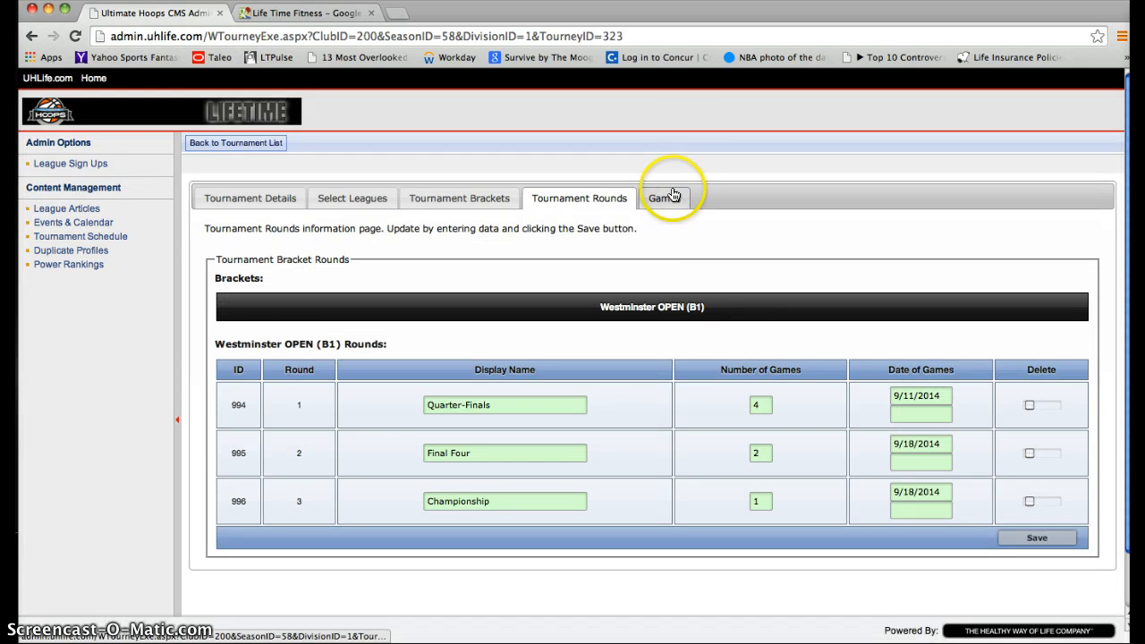
# - Go to the tournament's games and open quarter-final Game 1 for editing
pyautogui.click(665, 198)
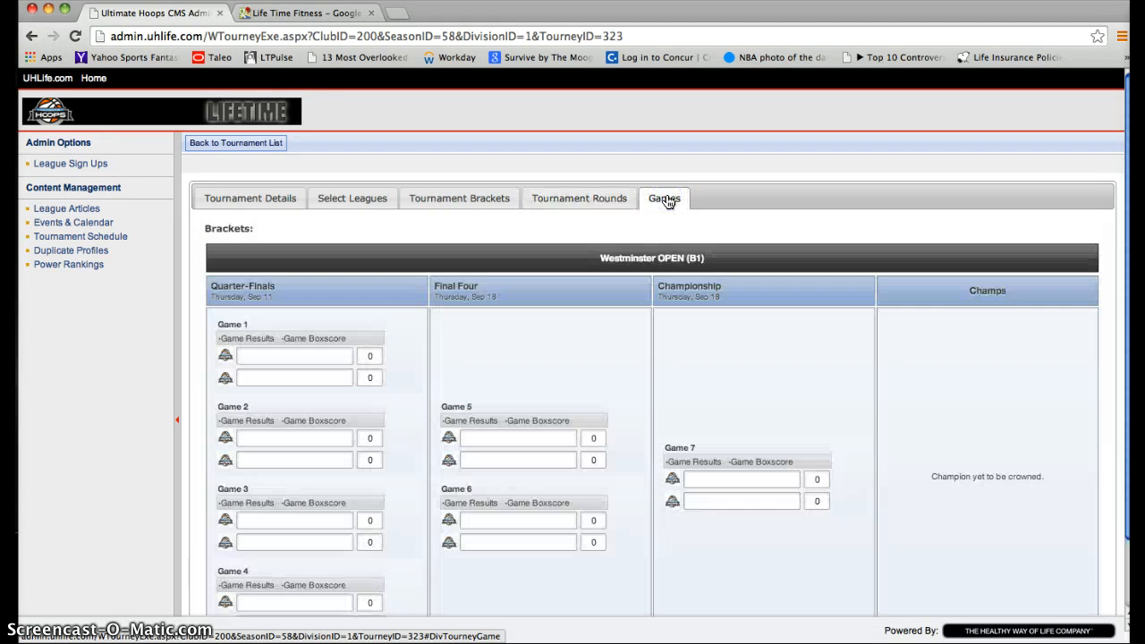
pyautogui.scroll(-2, 502, 298)
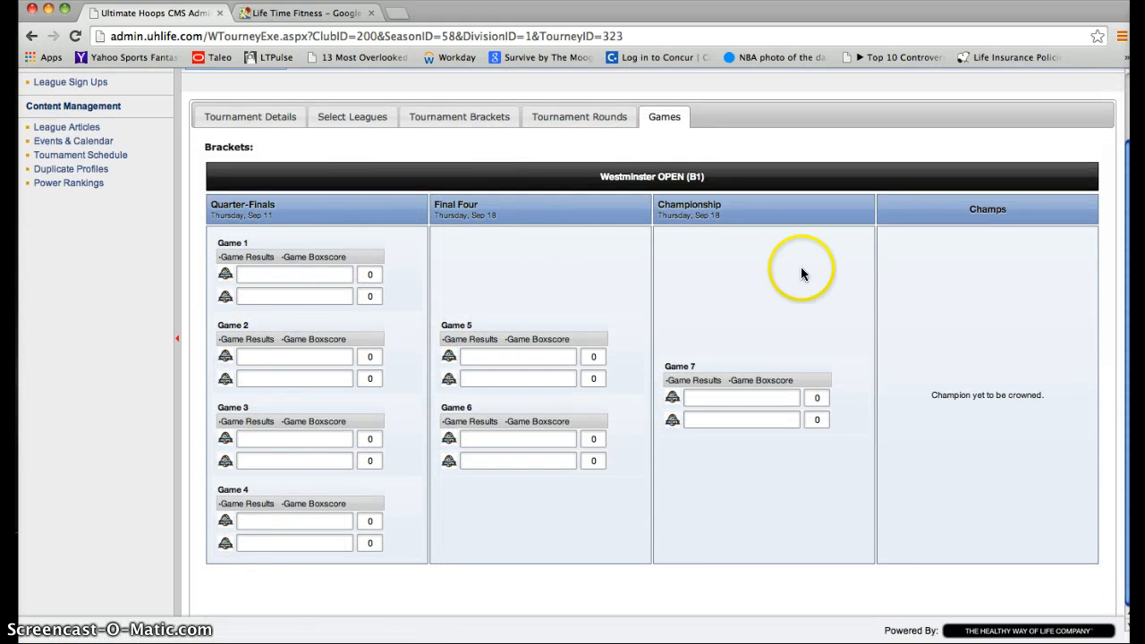
pyautogui.click(233, 244)
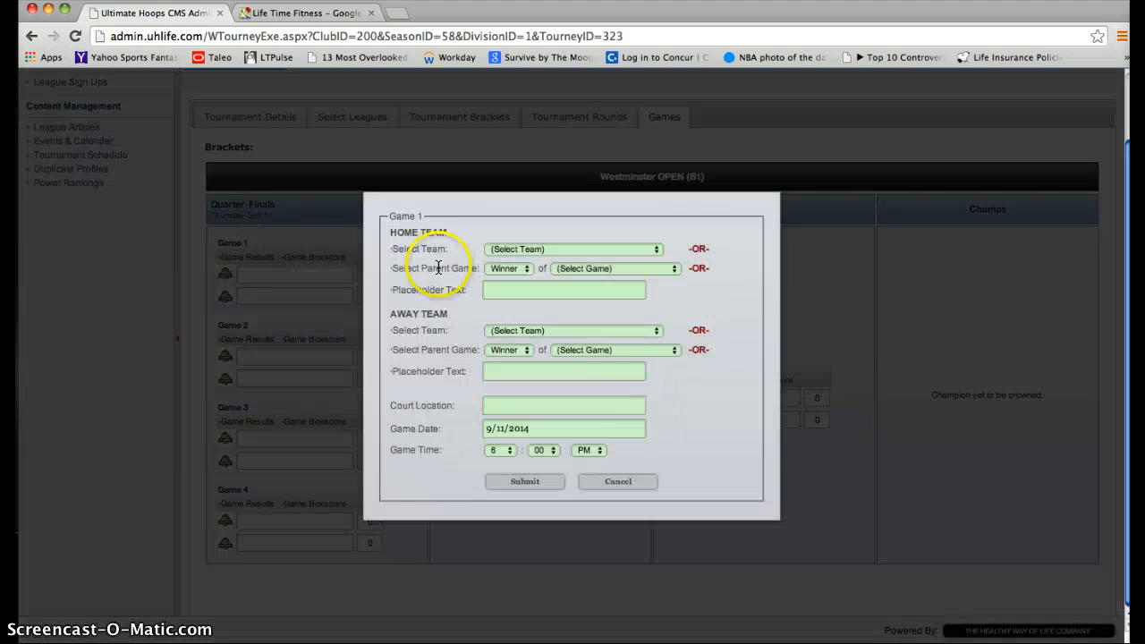
# - Check which teams and parent games can be chosen as Game 1's home team, leaving both unselected
pyautogui.click(658, 250)
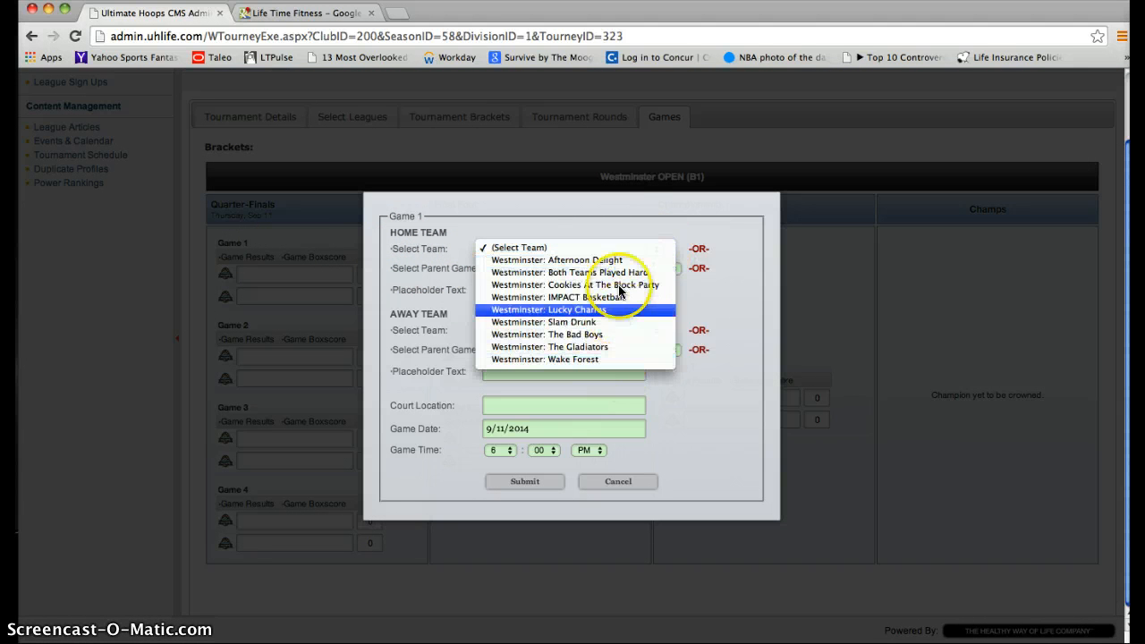
pyautogui.click(626, 218)
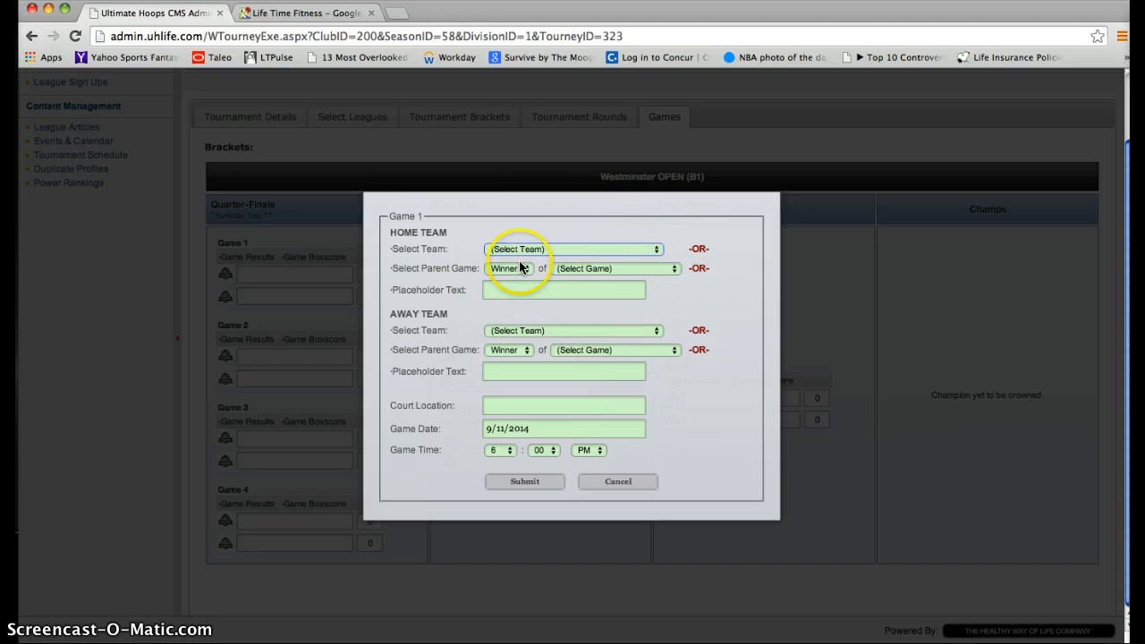
pyautogui.click(671, 270)
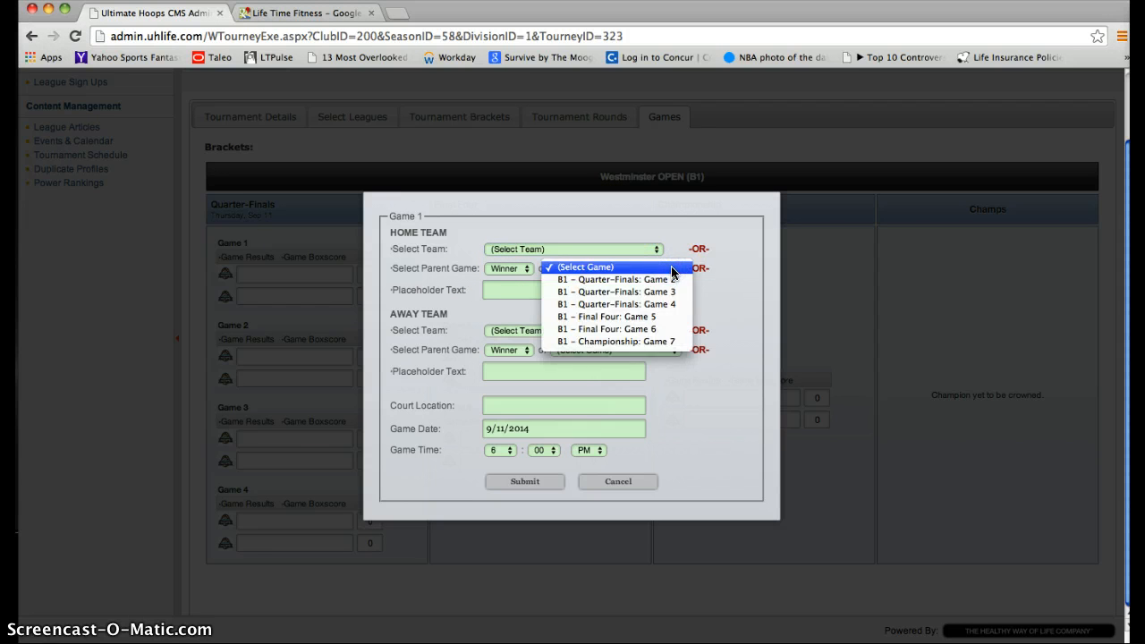
pyautogui.click(676, 243)
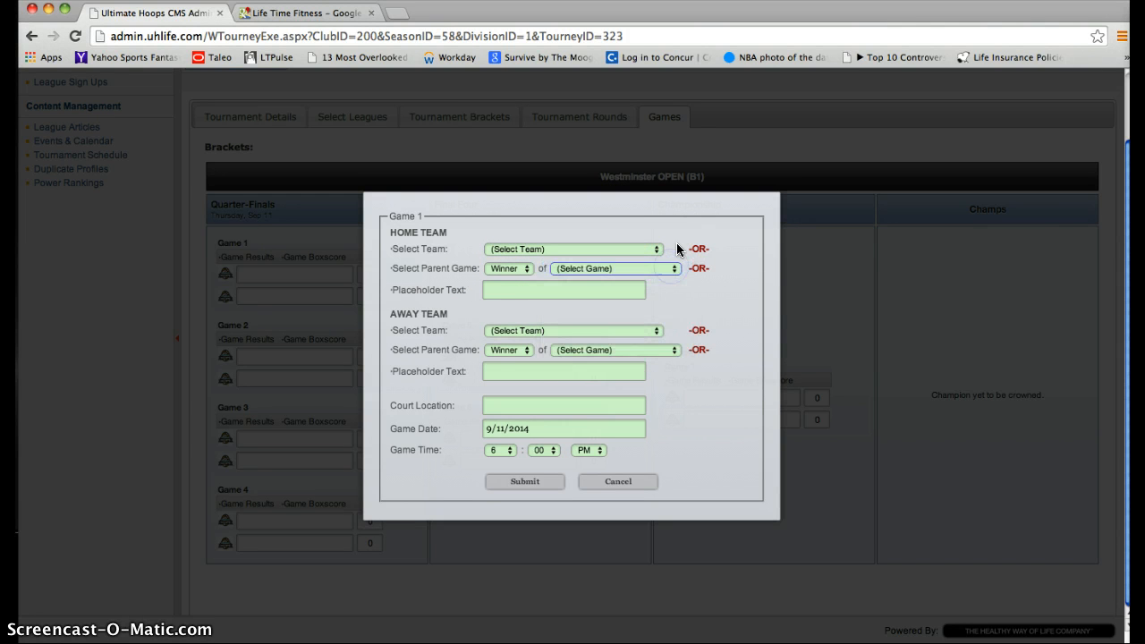
# - Set Game 1's placeholders to "Seed #1" and "Seed #8", copy the entered court location "Westminster Life Time Fitness", and submit the game
pyautogui.click(513, 288)
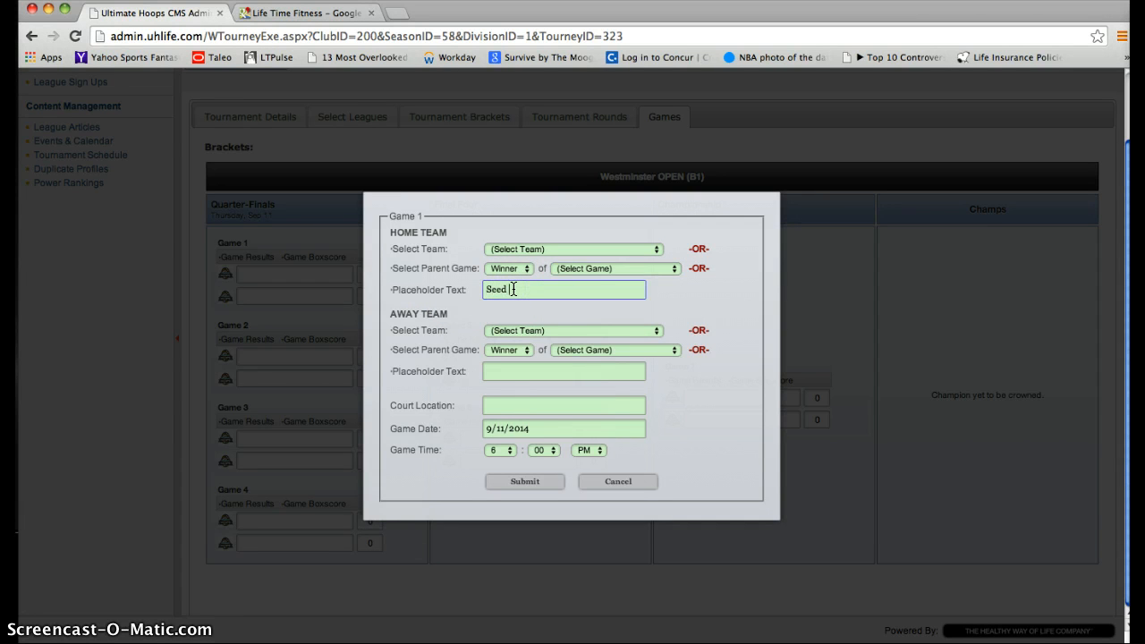
pyautogui.click(516, 371)
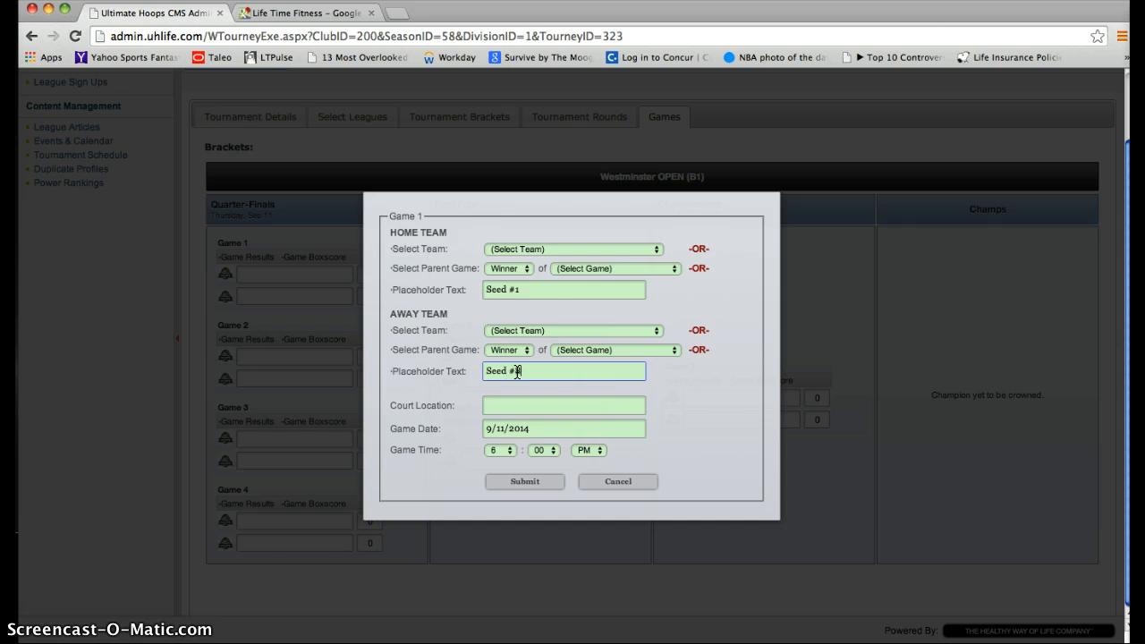
pyautogui.click(515, 406)
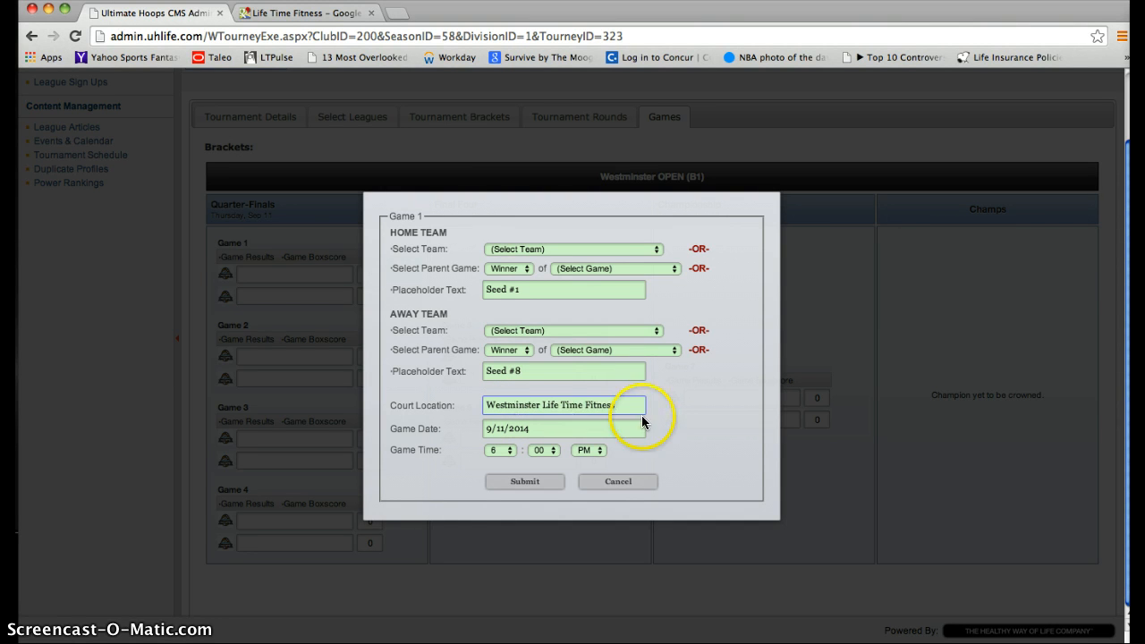
pyautogui.moveTo(626, 404); pyautogui.dragTo(430, 407)
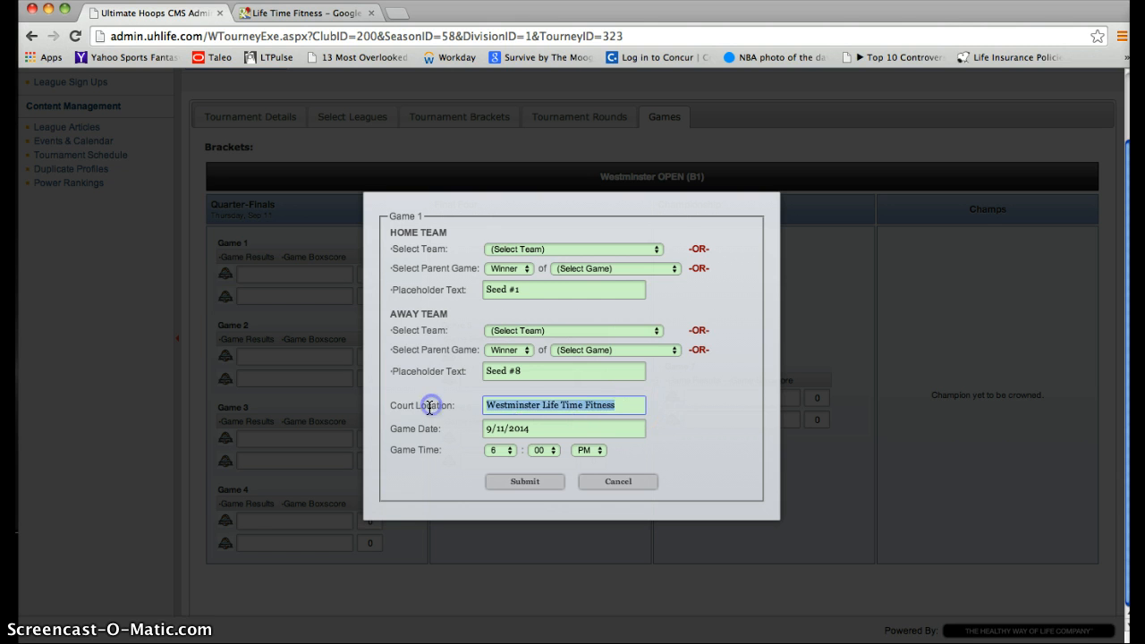
pyautogui.click(506, 481)
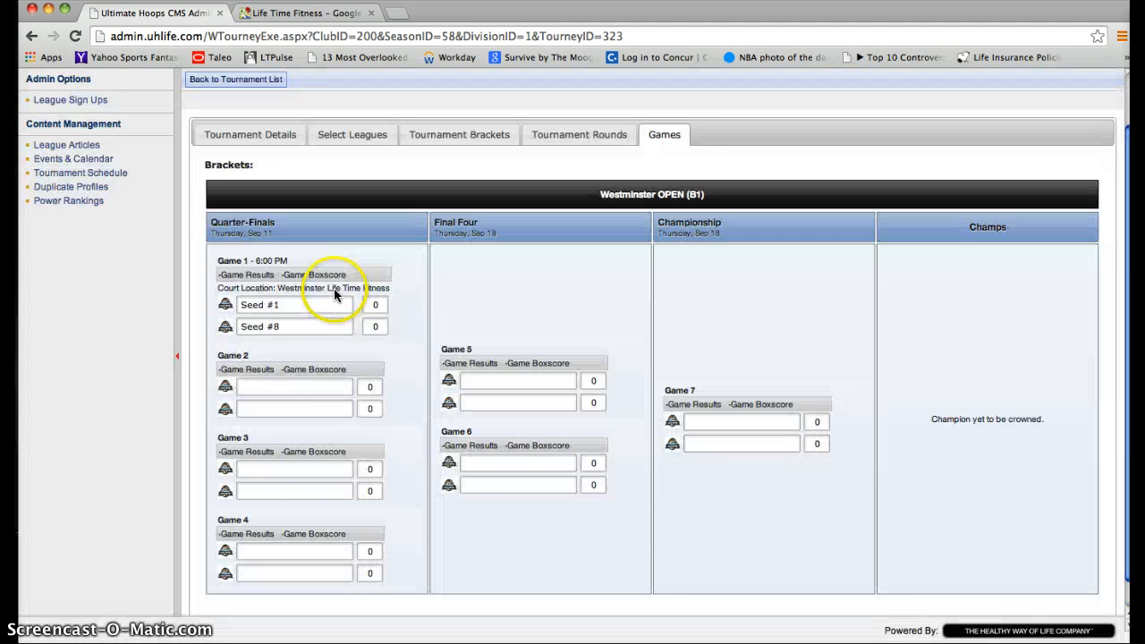
# - Set up Game 2 as "Seed #4" against "Seed #5" at Westminster Life Time Fitness, 7:00 PM, and submit it
pyautogui.click(234, 355)
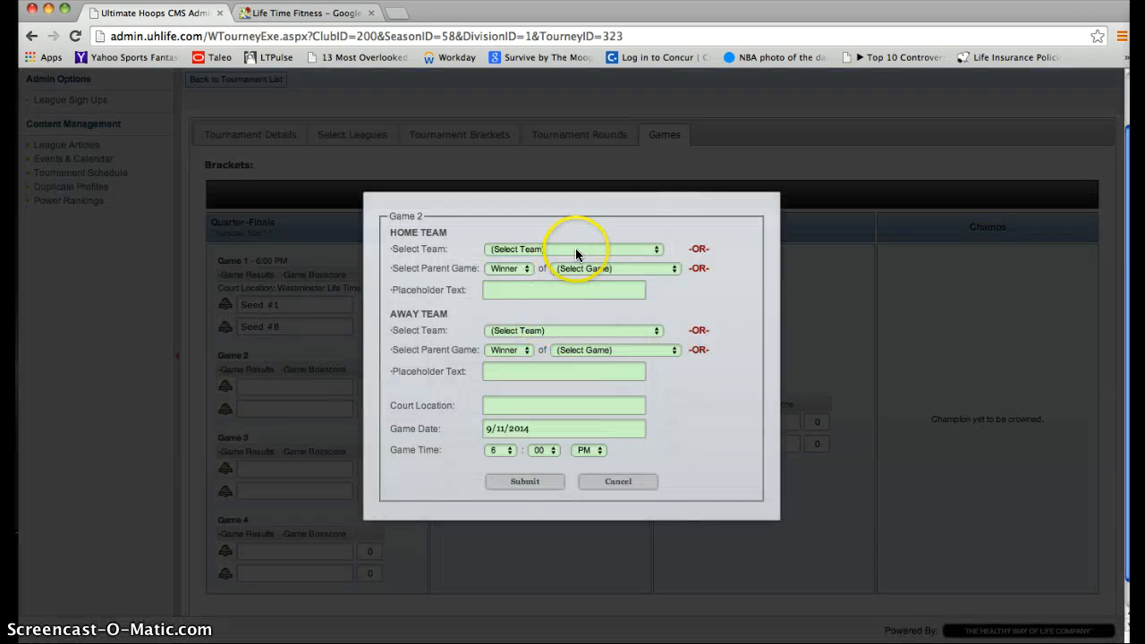
pyautogui.click(526, 288)
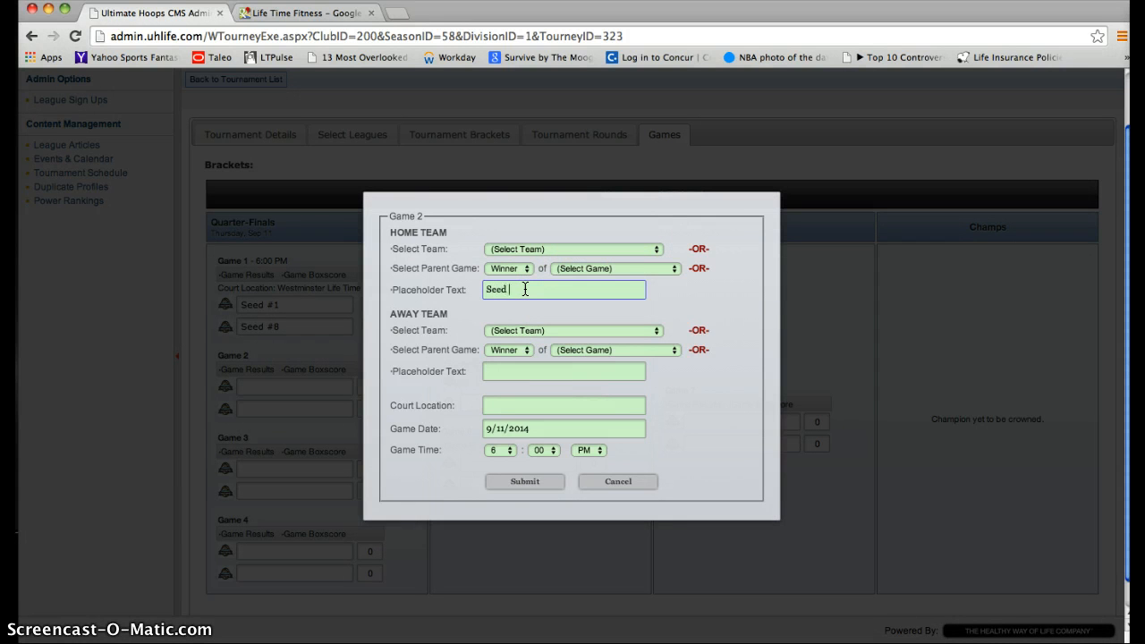
pyautogui.press('Tab')
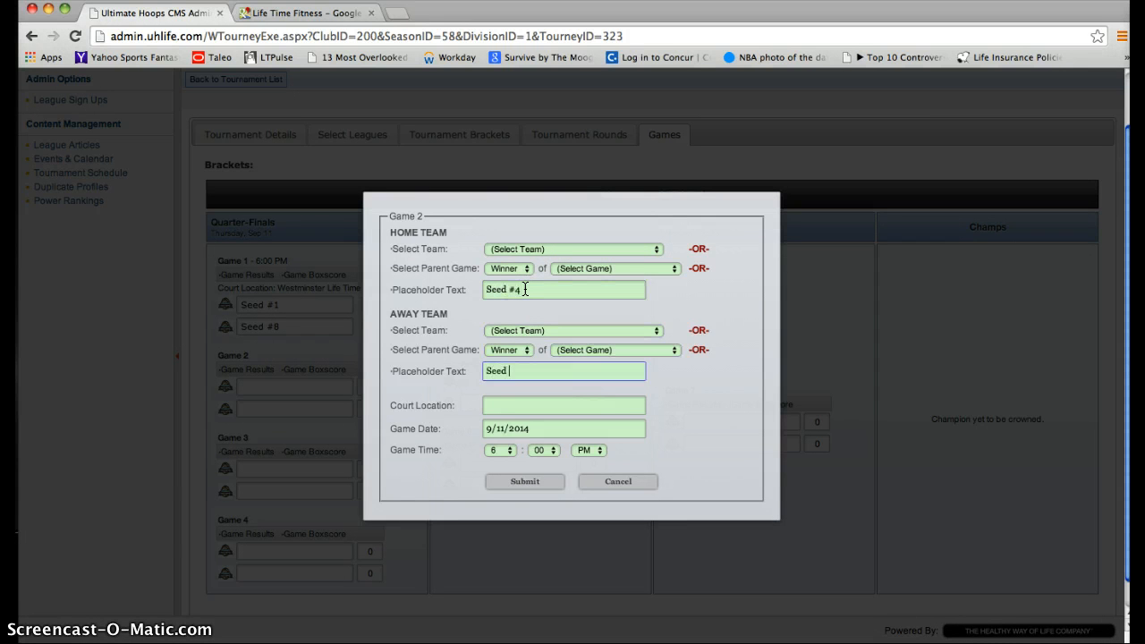
pyautogui.click(510, 408)
pyautogui.click(498, 450)
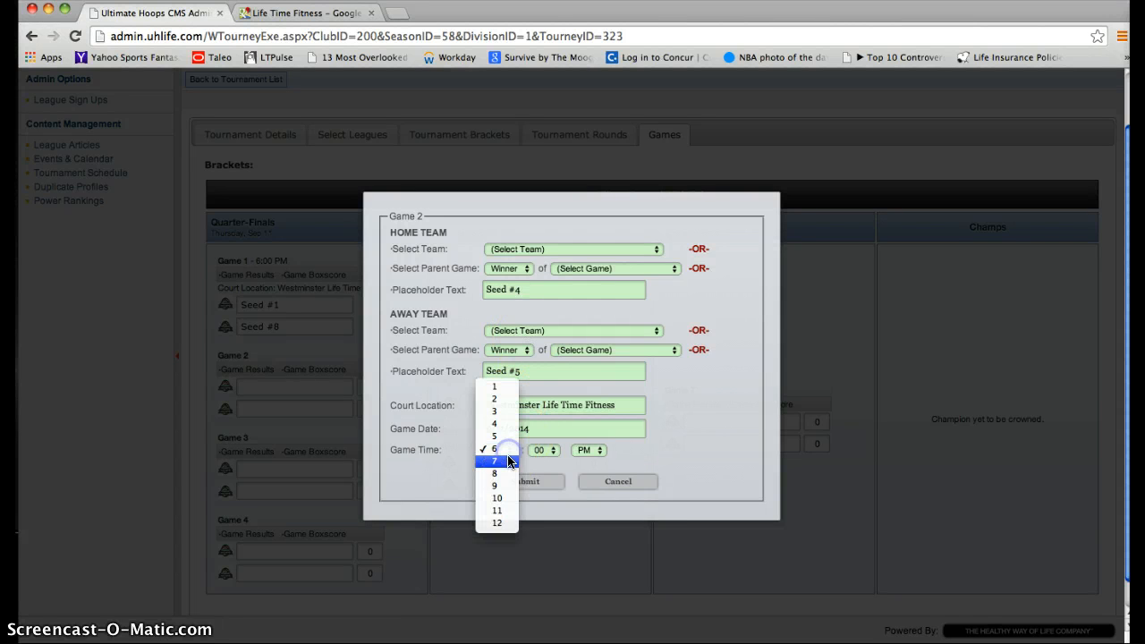
pyautogui.click(501, 462)
pyautogui.click(516, 483)
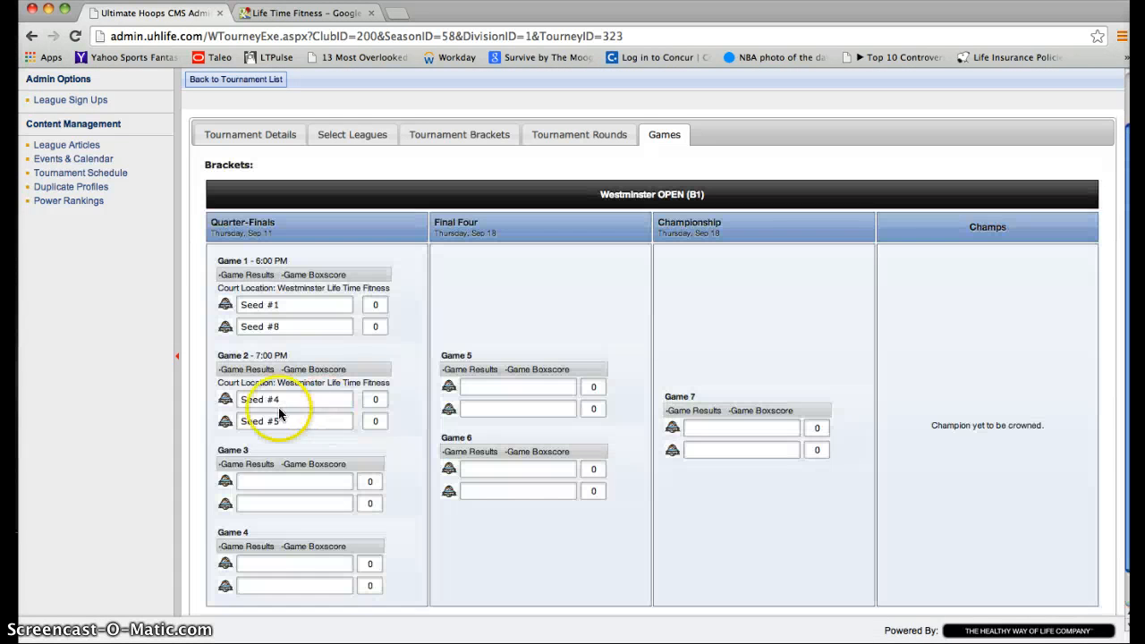
# - Set up Game 3 as "Seed #3" against "Seed #6" at Westminster Life Time Fitness, 8:00 PM, and submit it
pyautogui.click(232, 449)
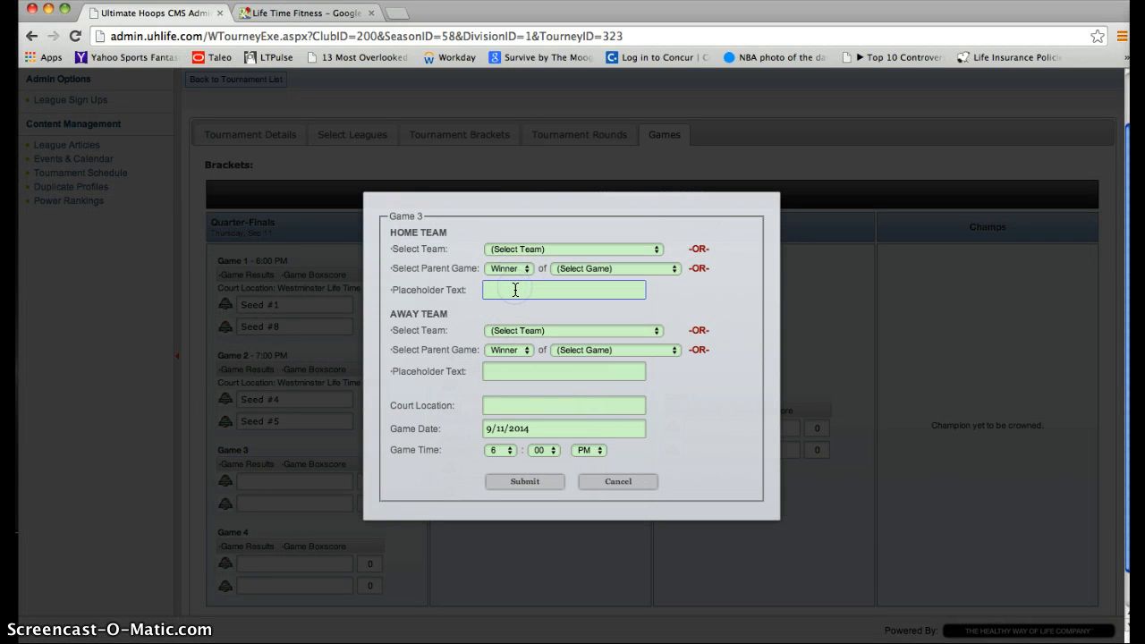
pyautogui.write('3')
pyautogui.press('Tab')
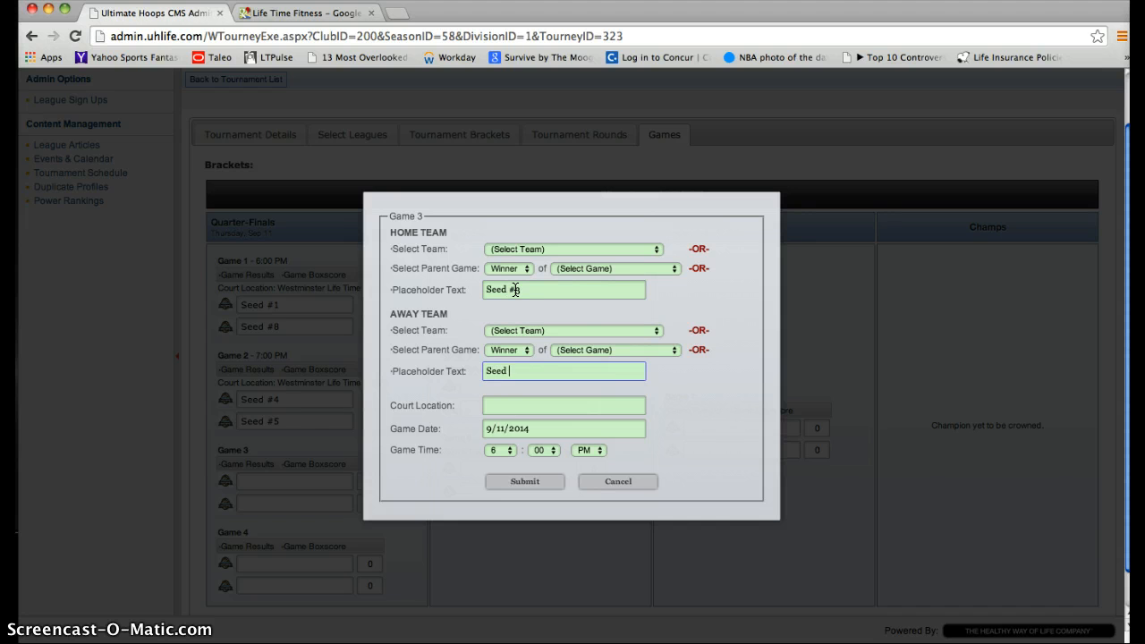
pyautogui.write('6')
pyautogui.press('Tab')
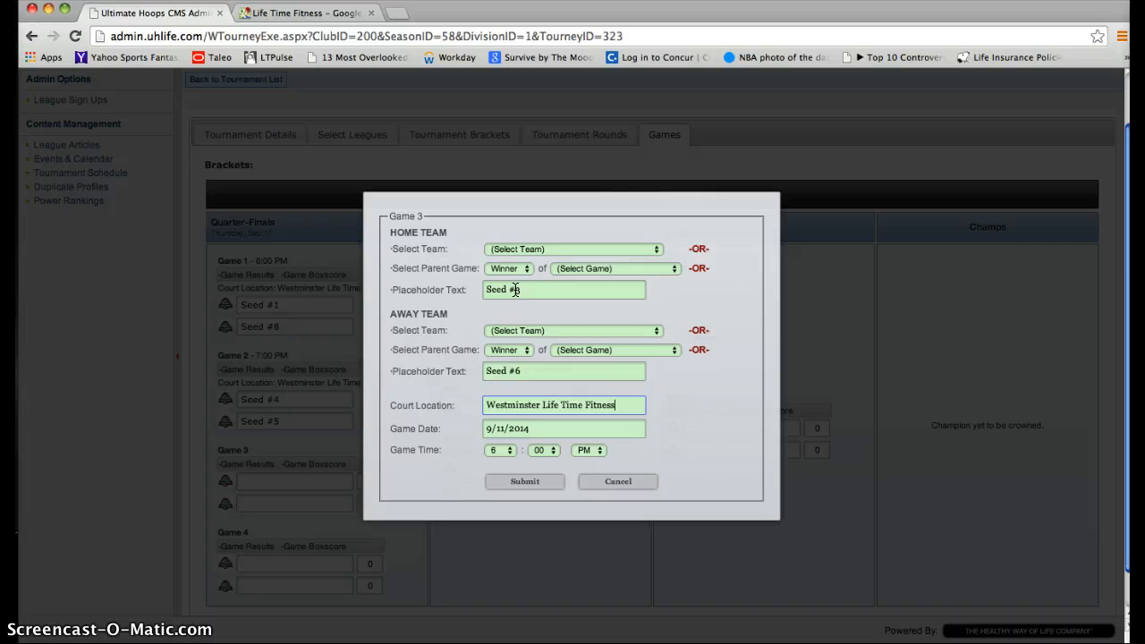
pyautogui.click(498, 450)
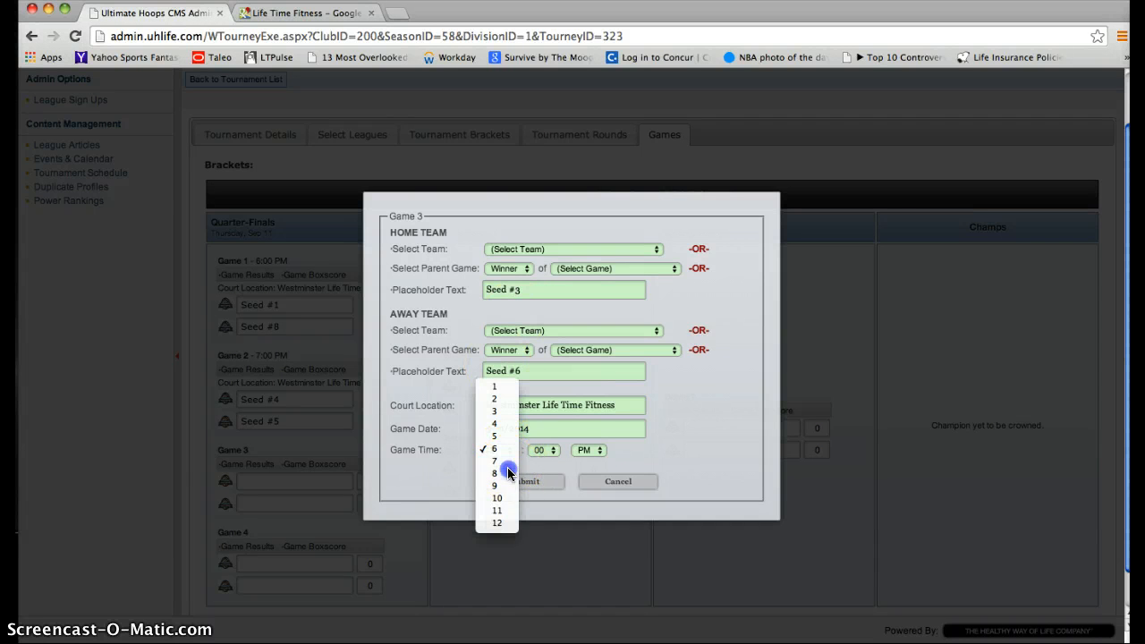
pyautogui.click(508, 472)
pyautogui.click(524, 481)
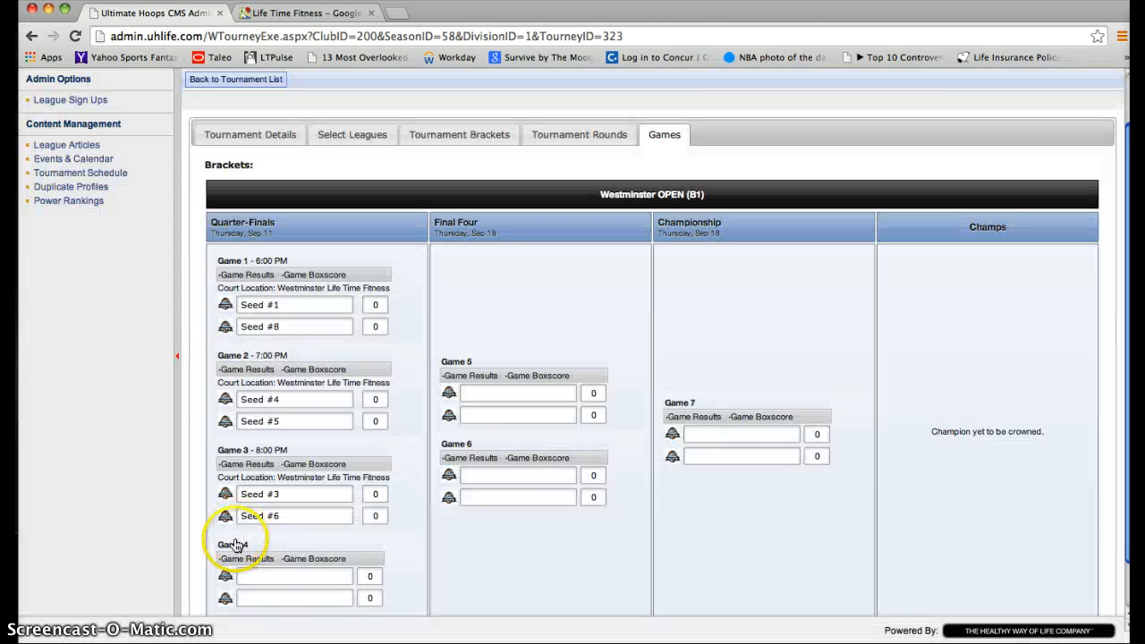
# - Set up Game 4 as "Seed #2" against "Seed #7" at Westminster Life Time Fitness, 9:00 PM, and submit it
pyautogui.click(233, 544)
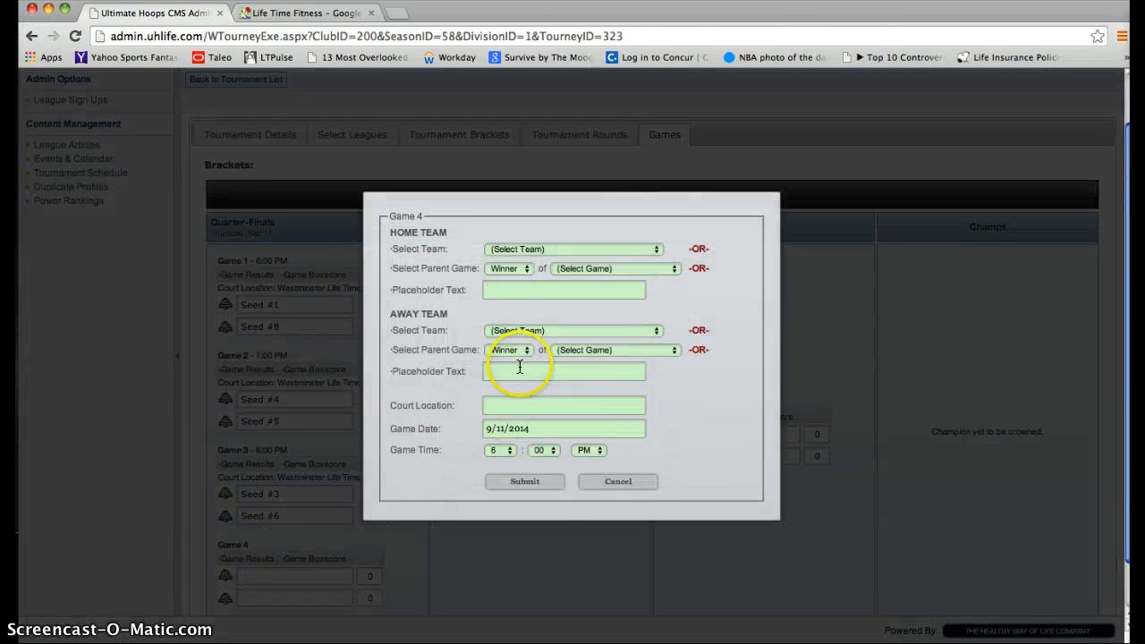
pyautogui.click(537, 288)
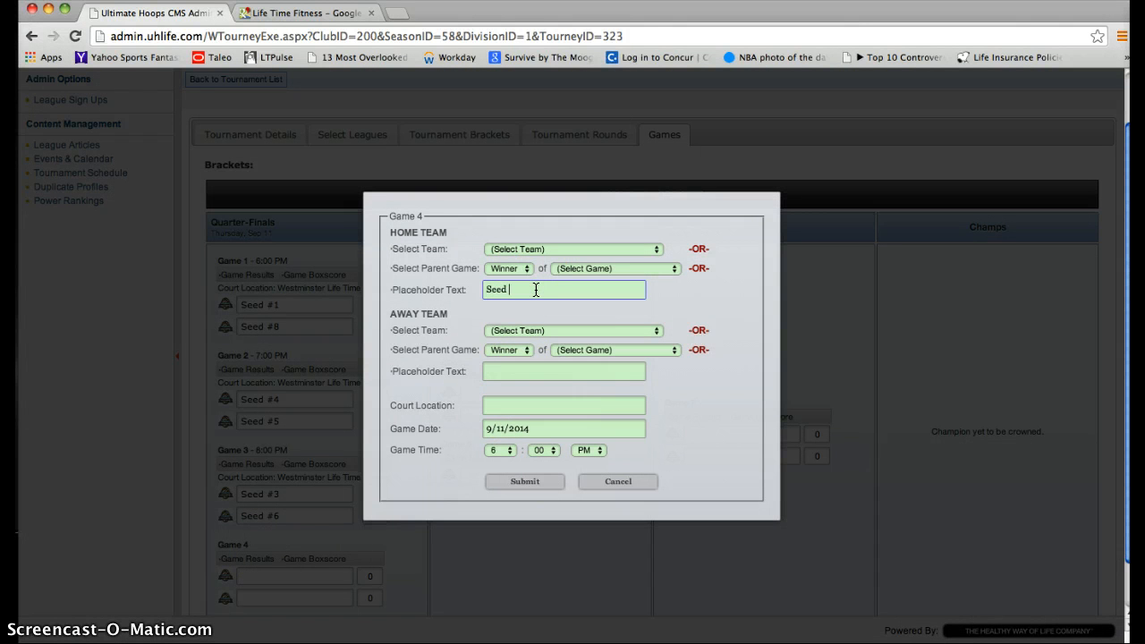
pyautogui.press('Tab')
pyautogui.press('Tab')
pyautogui.press('Tab')
pyautogui.press('Tab')
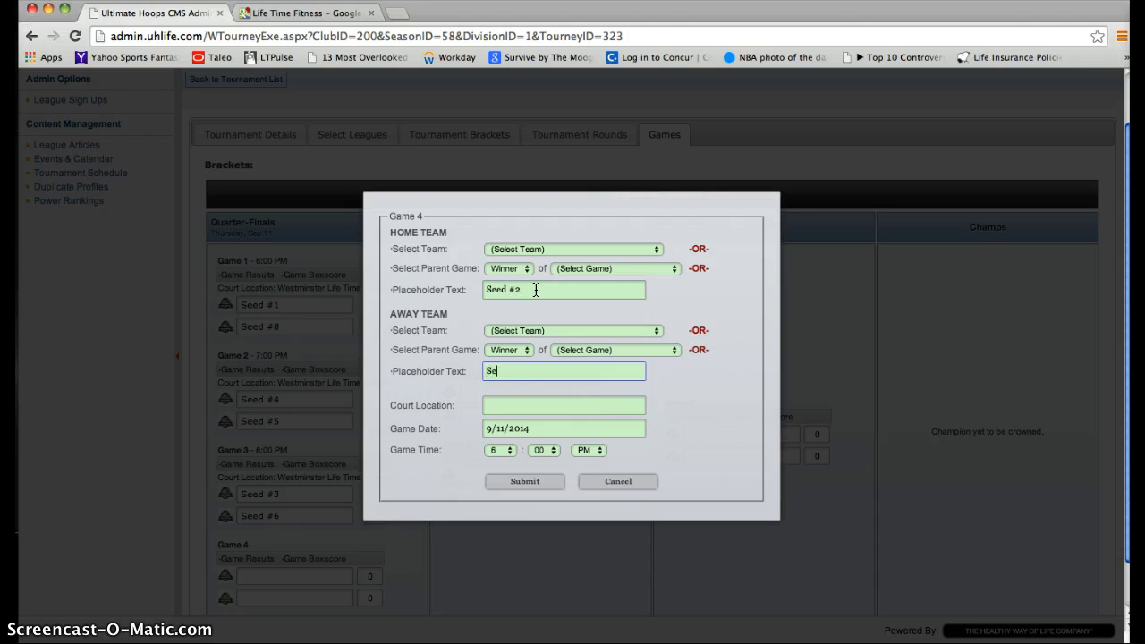
pyautogui.write('Seed #7')
pyautogui.press('Tab')
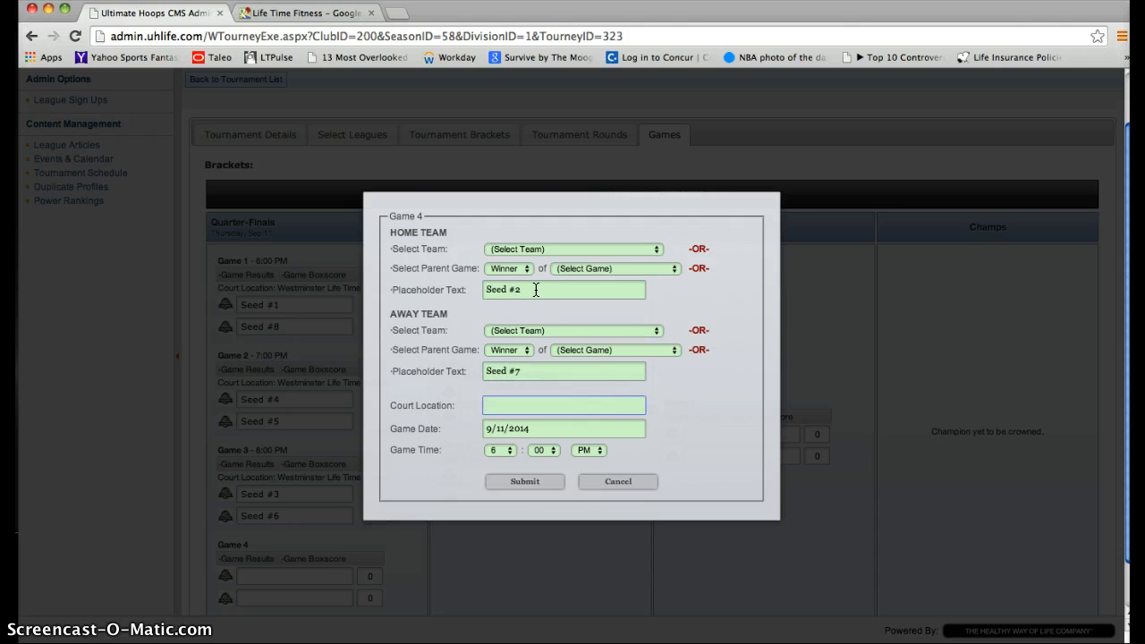
pyautogui.click(504, 450)
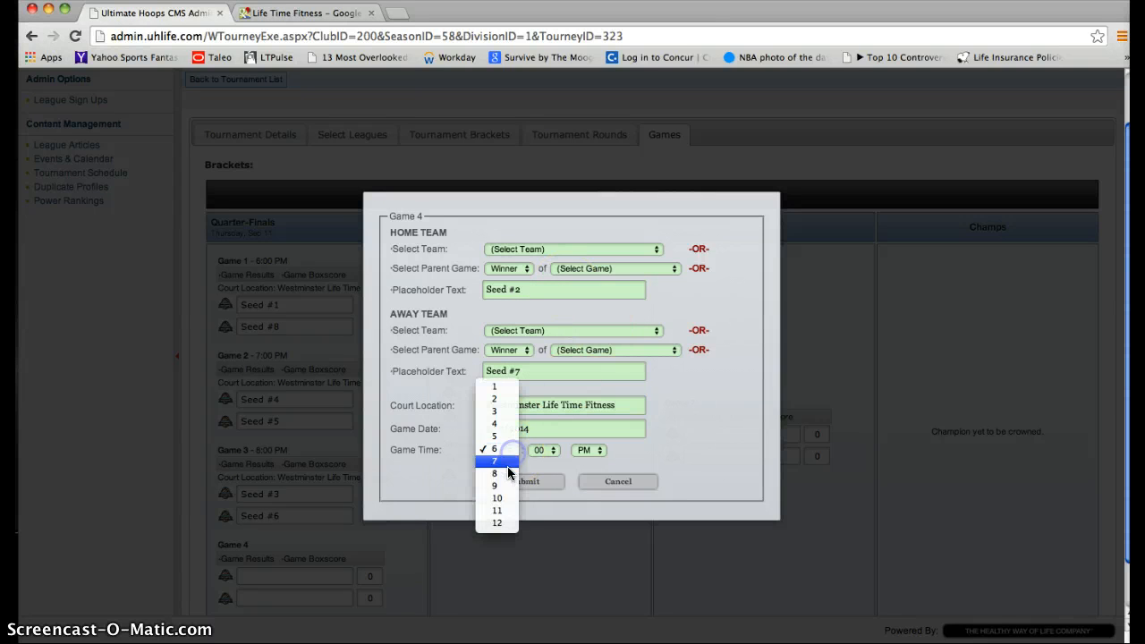
pyautogui.click(517, 487)
pyautogui.click(517, 488)
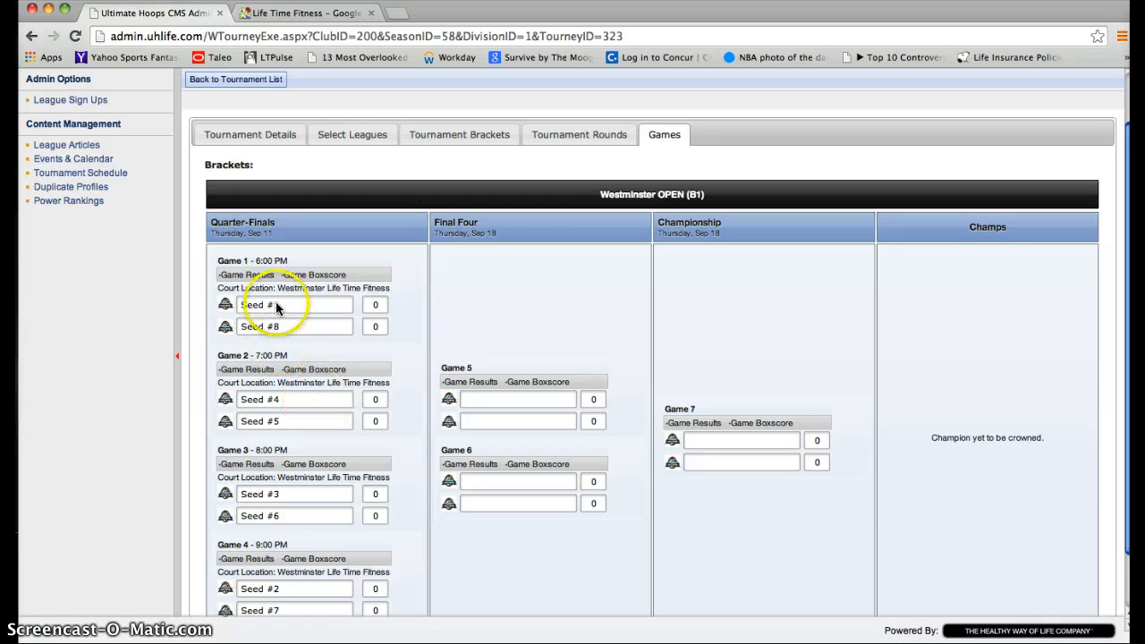
# - Set up Game 5 as the winner of Game 1 against the winner of Game 2 at Westminster Life Time Fitness, 6:00 PM, and submit it
pyautogui.click(465, 371)
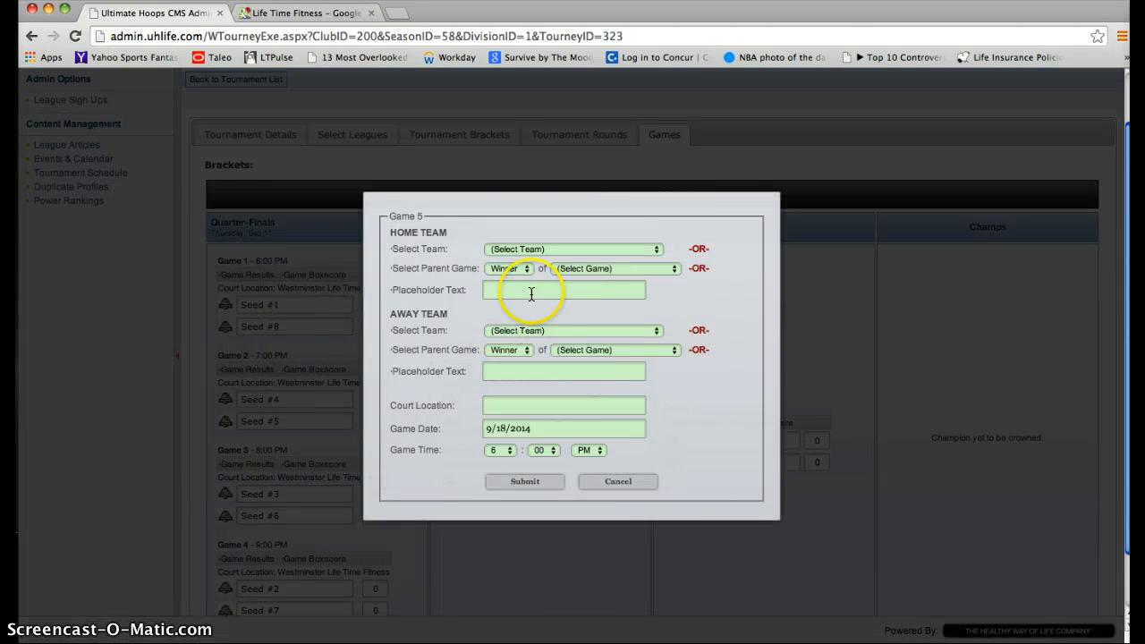
pyautogui.click(674, 271)
pyautogui.click(659, 280)
pyautogui.click(669, 350)
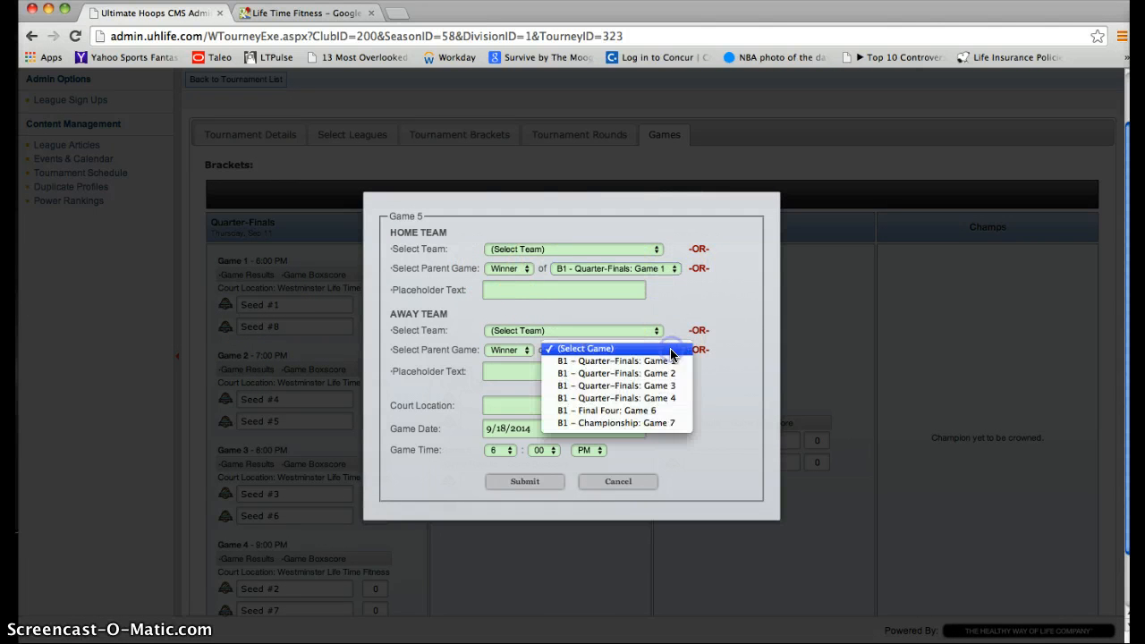
pyautogui.click(666, 374)
pyautogui.click(514, 402)
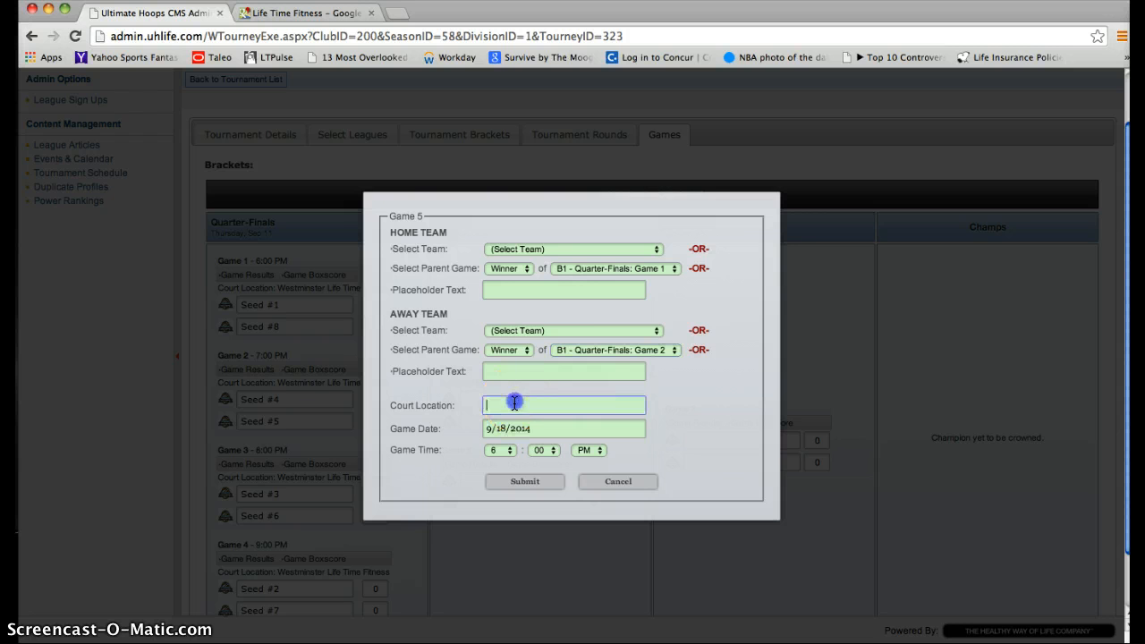
pyautogui.click(513, 483)
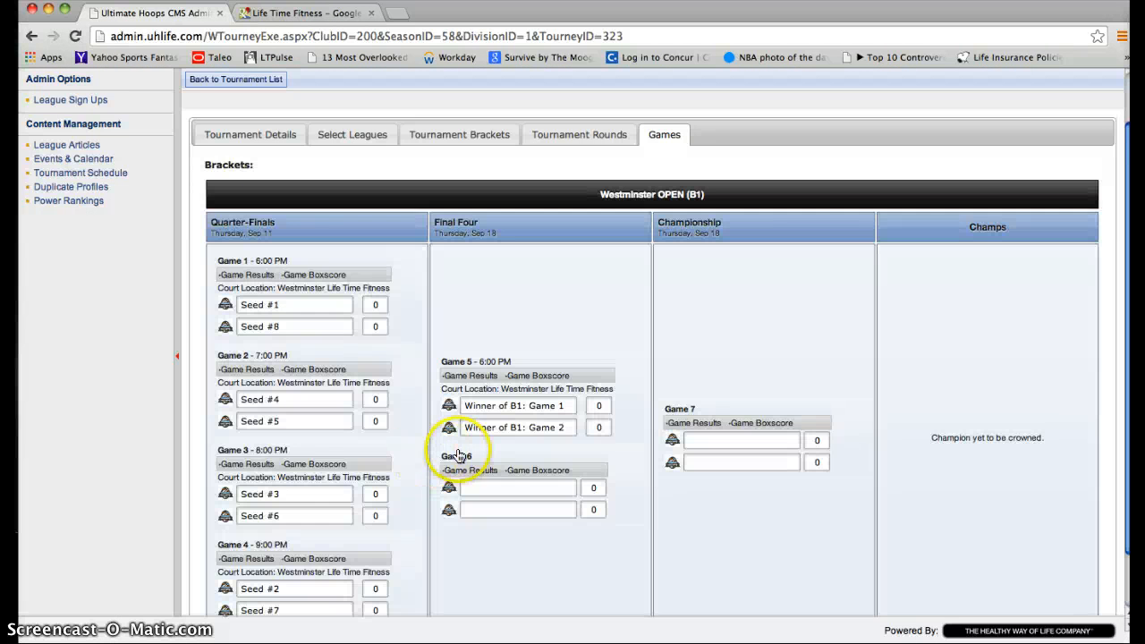
# - Set up Game 6 as the winner of Game 3 against the winner of Game 4 at Westminster Life Time Fitness, 7:00 PM, and submit it
pyautogui.click(460, 458)
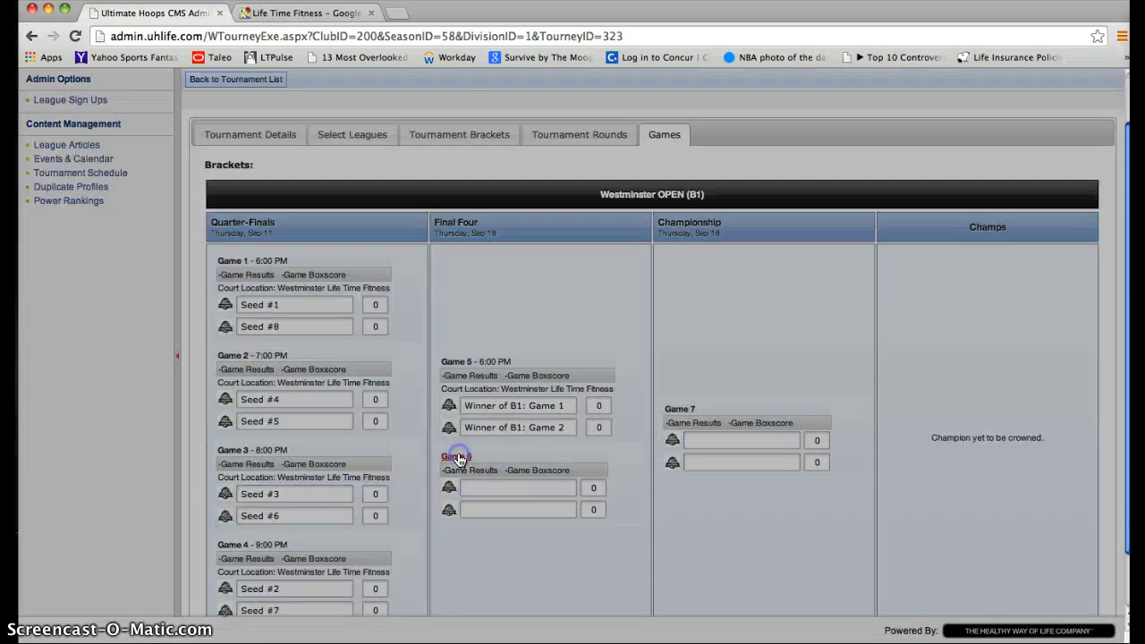
pyautogui.click(669, 268)
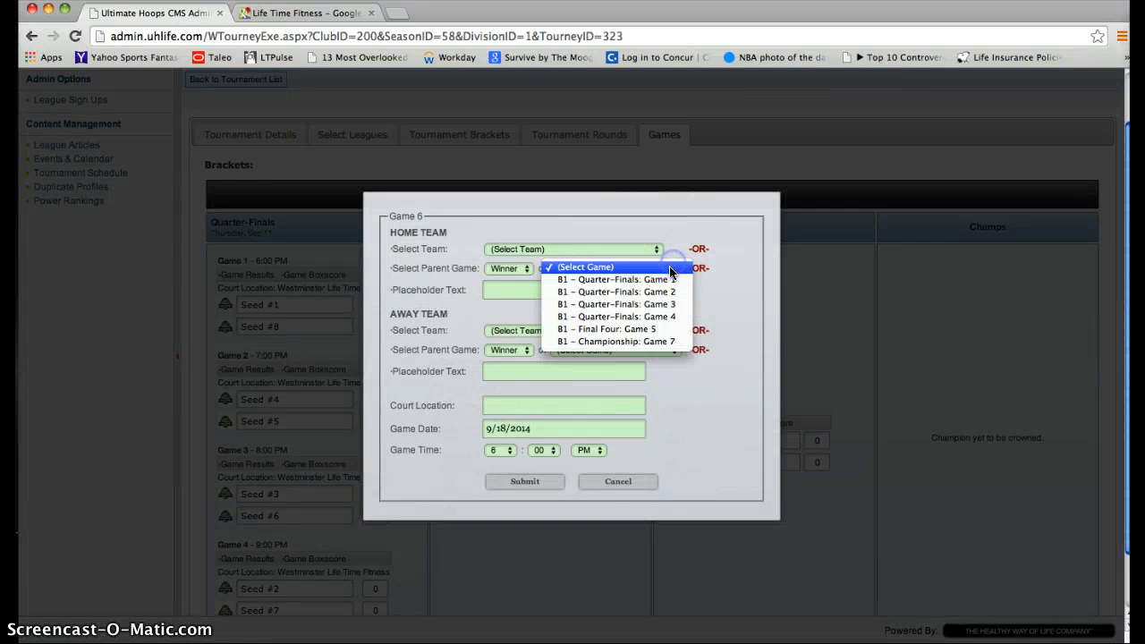
pyautogui.click(661, 304)
pyautogui.click(673, 350)
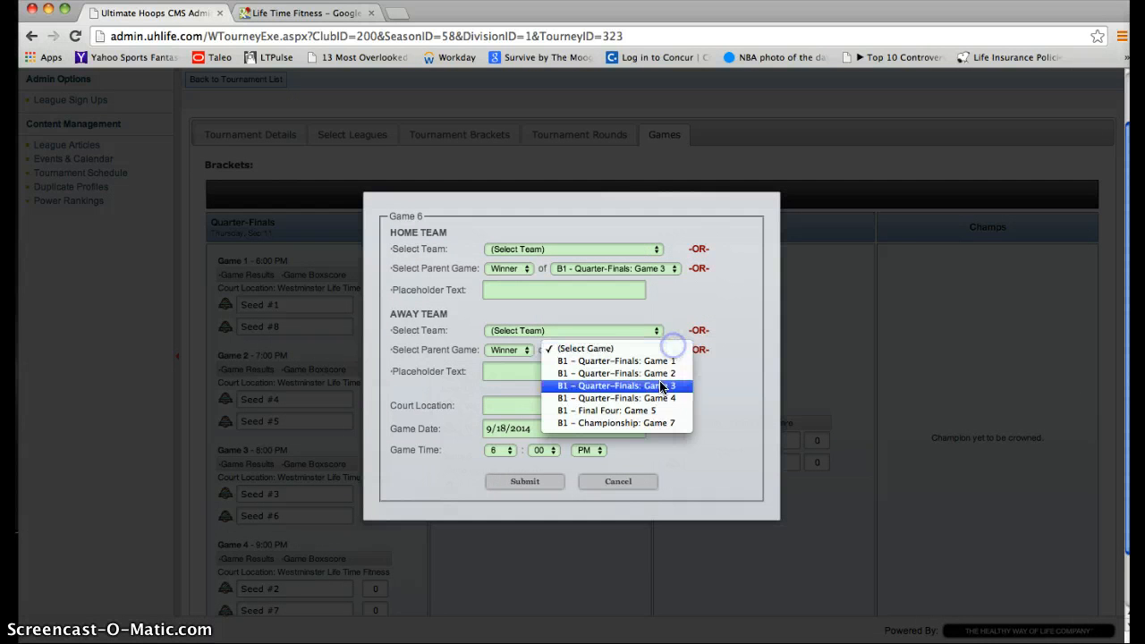
pyautogui.click(662, 397)
pyautogui.click(535, 404)
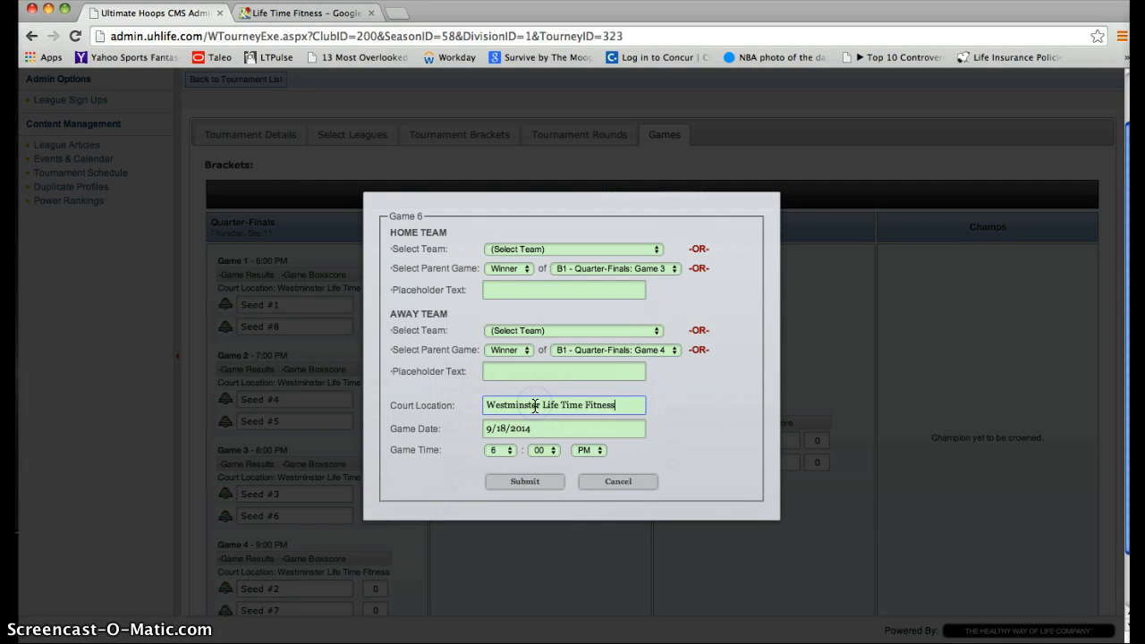
pyautogui.click(503, 451)
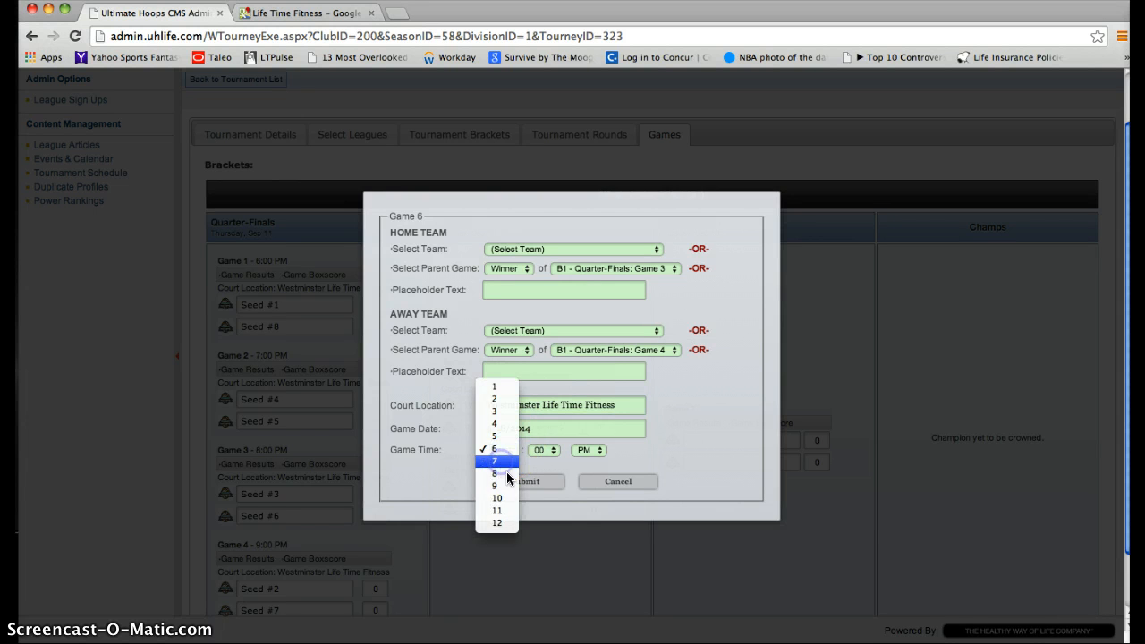
pyautogui.click(508, 462)
pyautogui.click(511, 479)
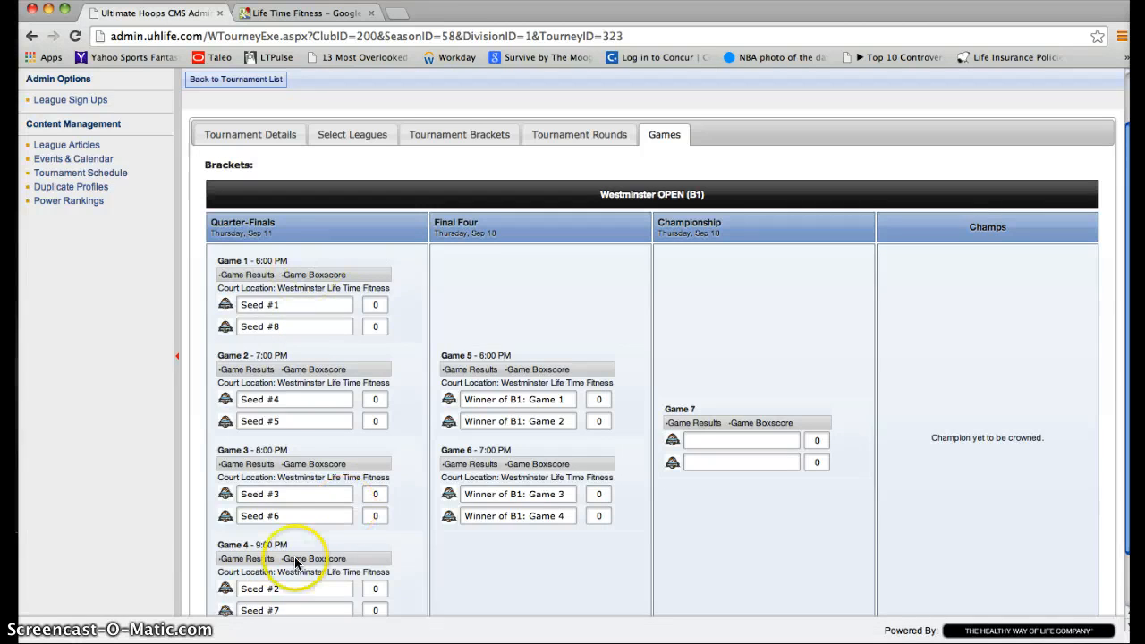
# - Set up championship Game 7 as the winner of Game 5 against the winner of Game 6 at Westminster Life Time Fitness, 8:00 PM, and submit it
pyautogui.scroll(-1, 281, 465)
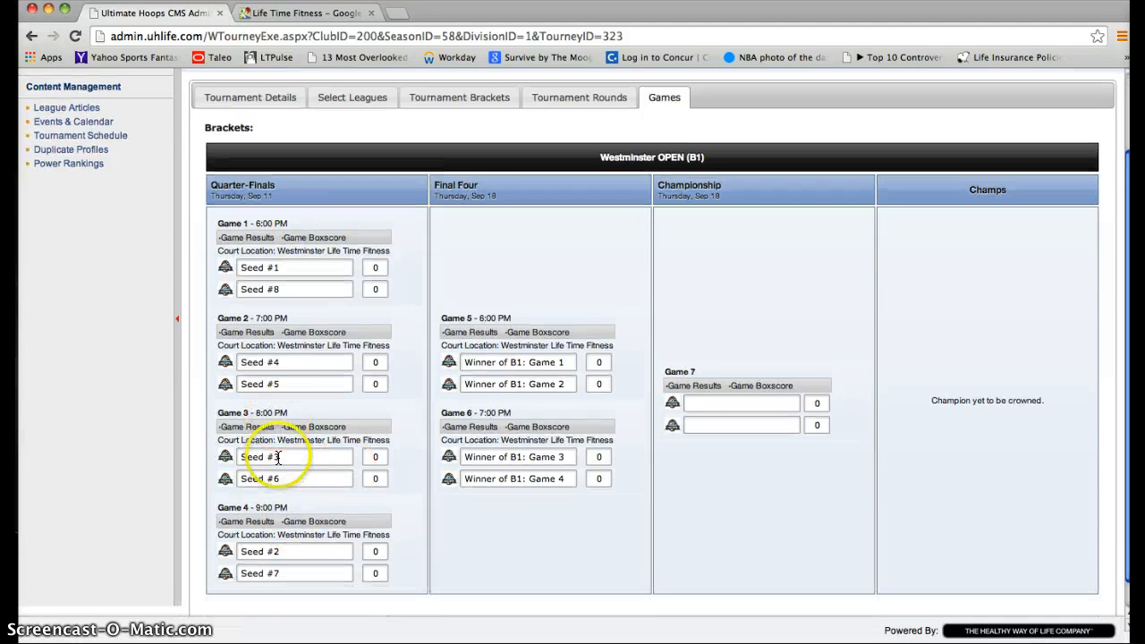
pyautogui.click(685, 374)
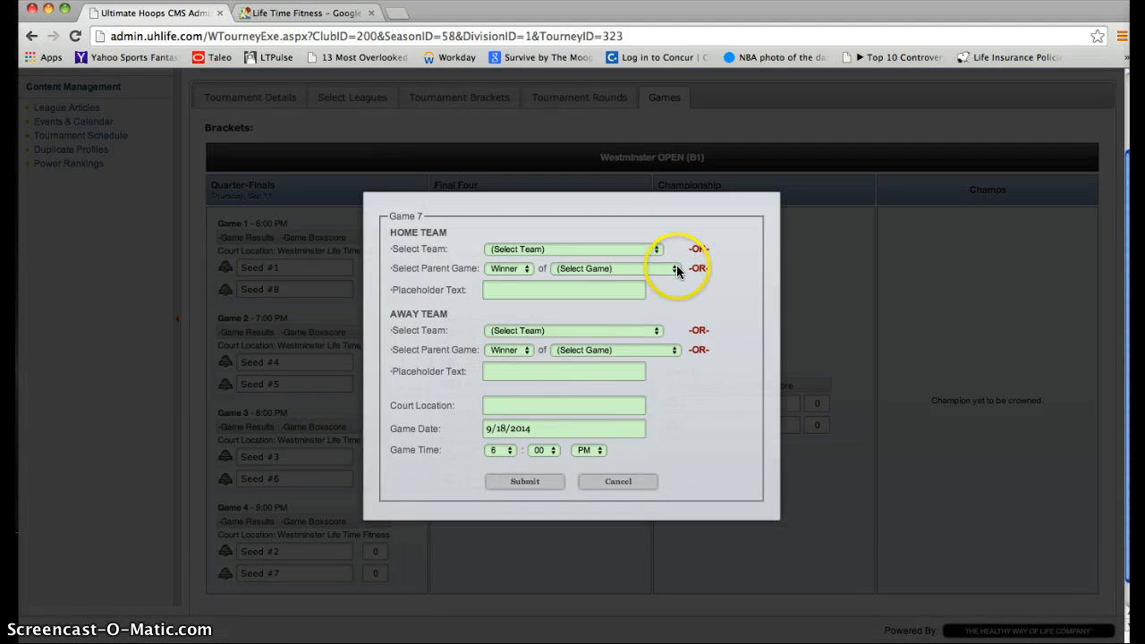
pyautogui.click(676, 268)
pyautogui.click(662, 335)
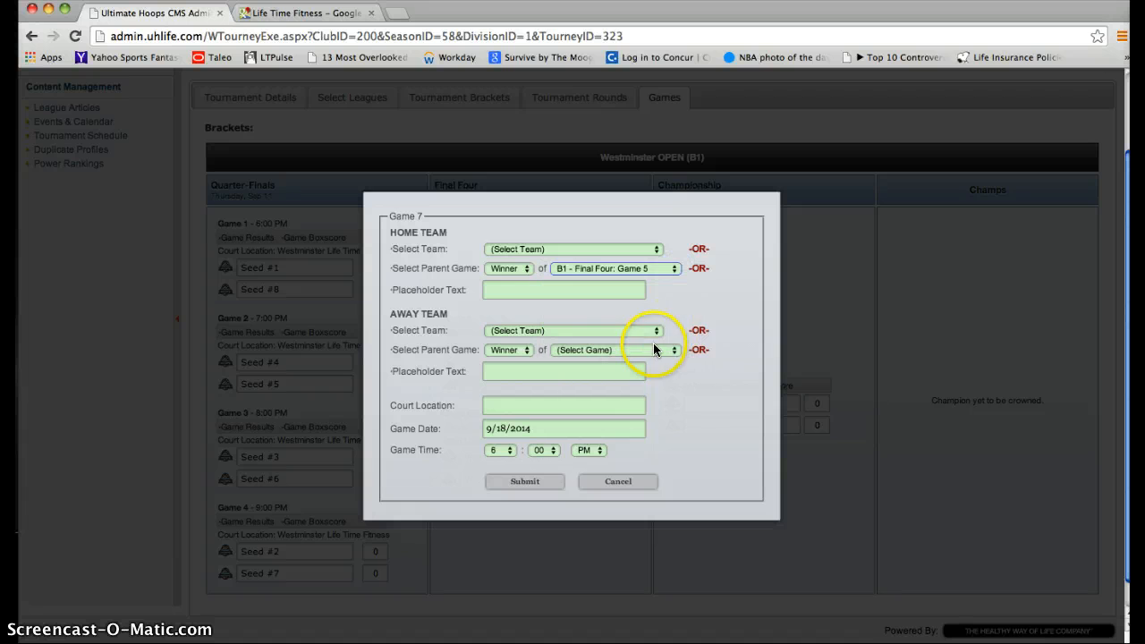
pyautogui.click(673, 350)
pyautogui.click(639, 420)
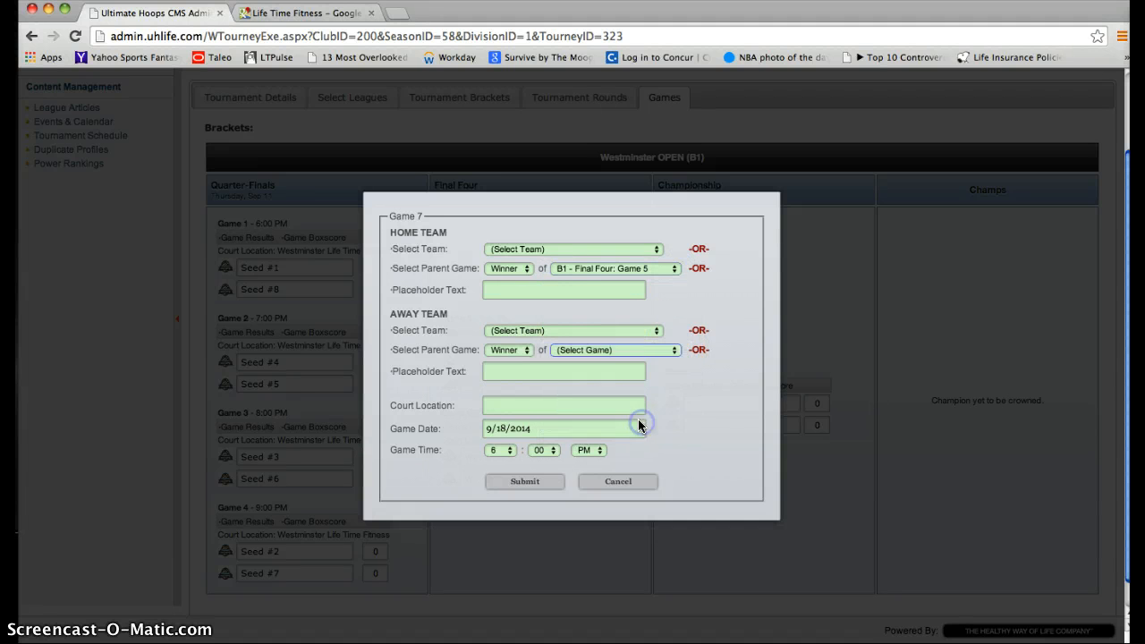
pyautogui.click(579, 402)
pyautogui.click(499, 450)
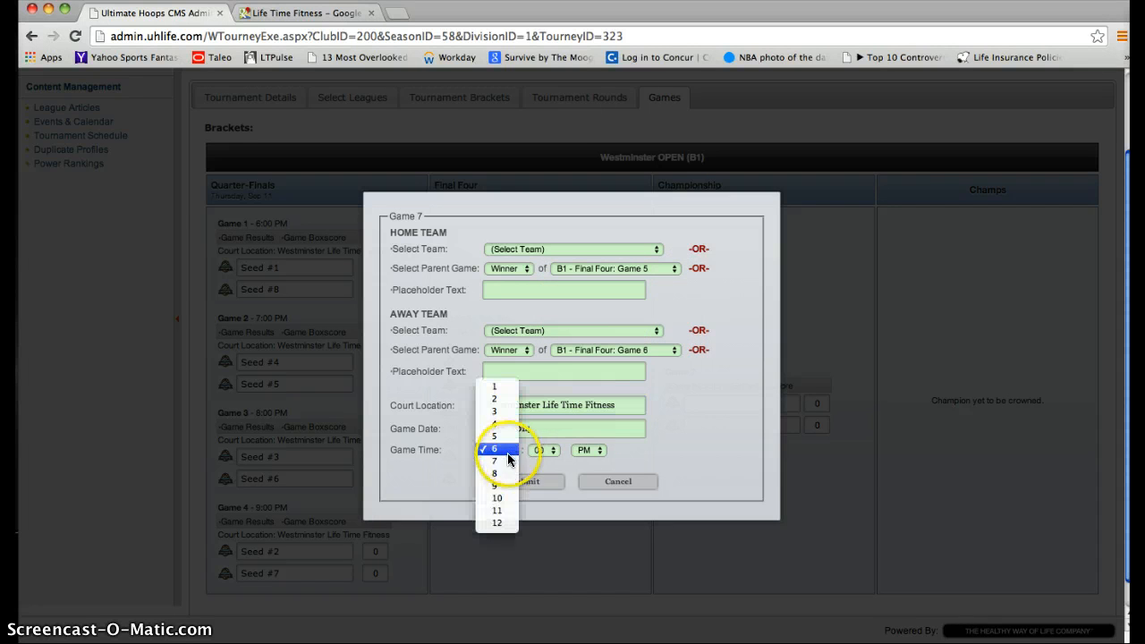
pyautogui.click(503, 468)
pyautogui.click(522, 483)
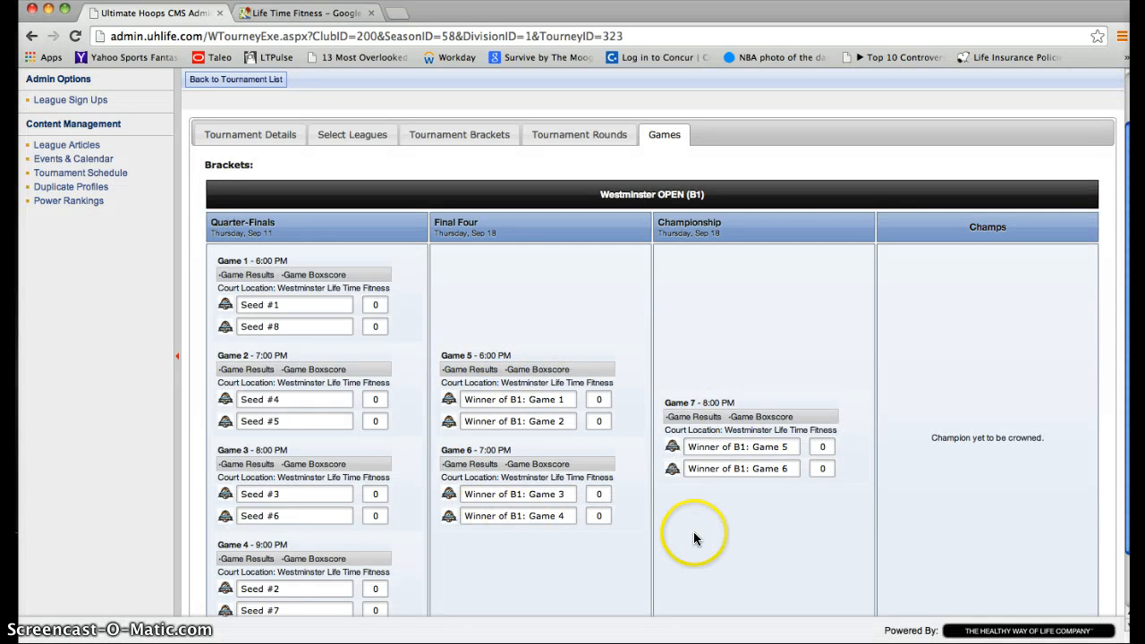
# - Reopen Game 7 to check the available start-time minutes, keep 00, and resubmit the game
pyautogui.click(697, 402)
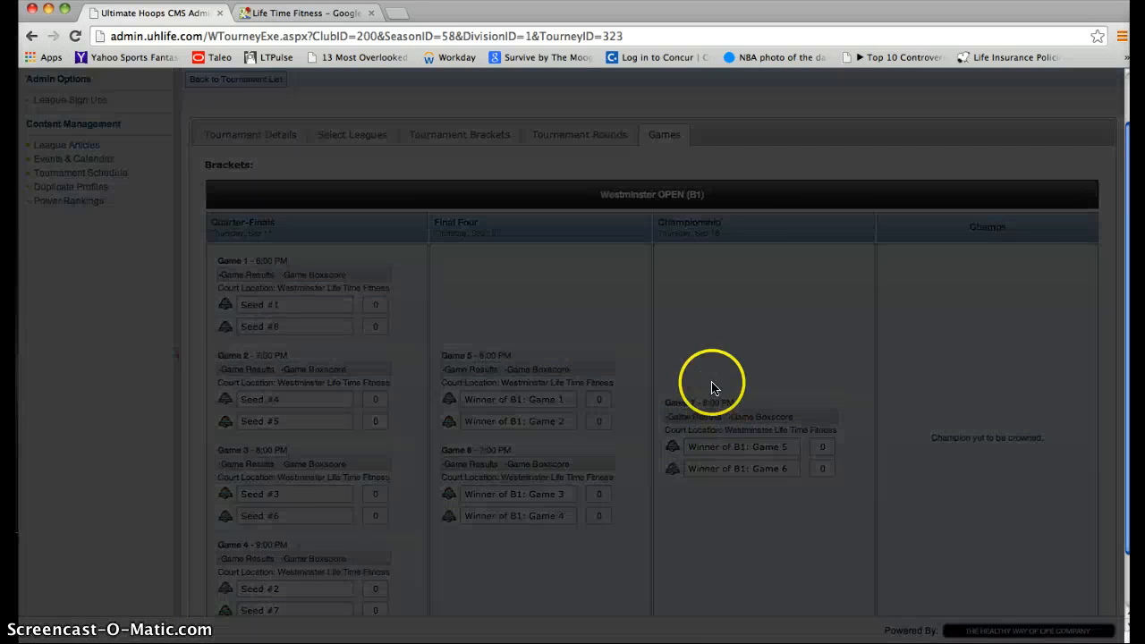
pyautogui.click(537, 450)
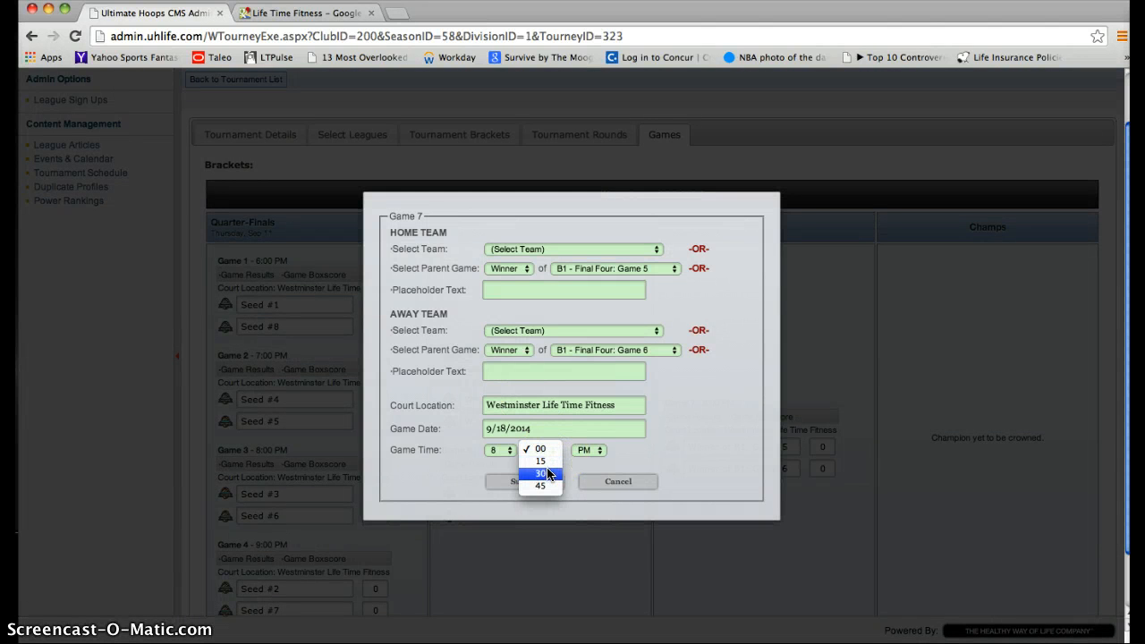
pyautogui.click(545, 450)
pyautogui.click(526, 483)
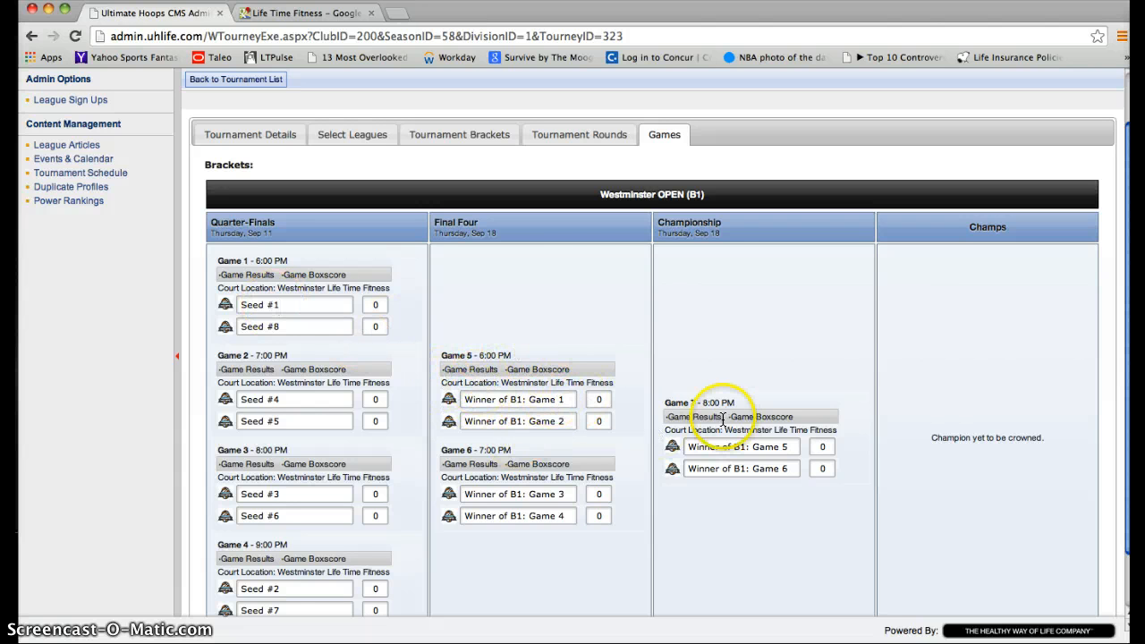
pyautogui.scroll(-2, 557, 480)
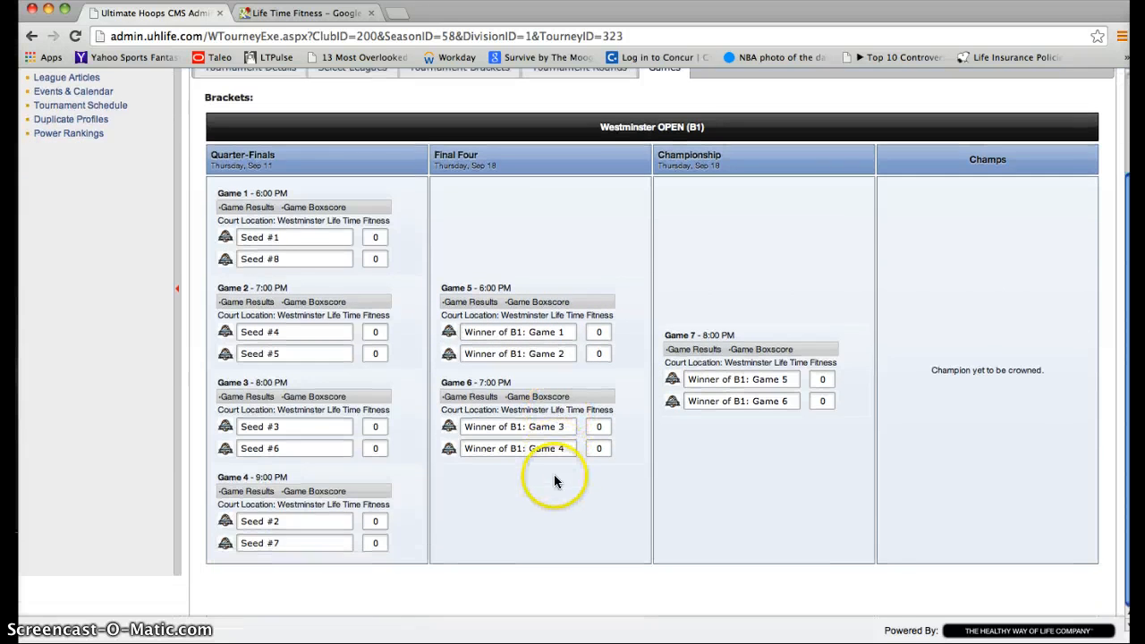
pyautogui.scroll(3, 563, 450)
pyautogui.scroll(-3, 564, 451)
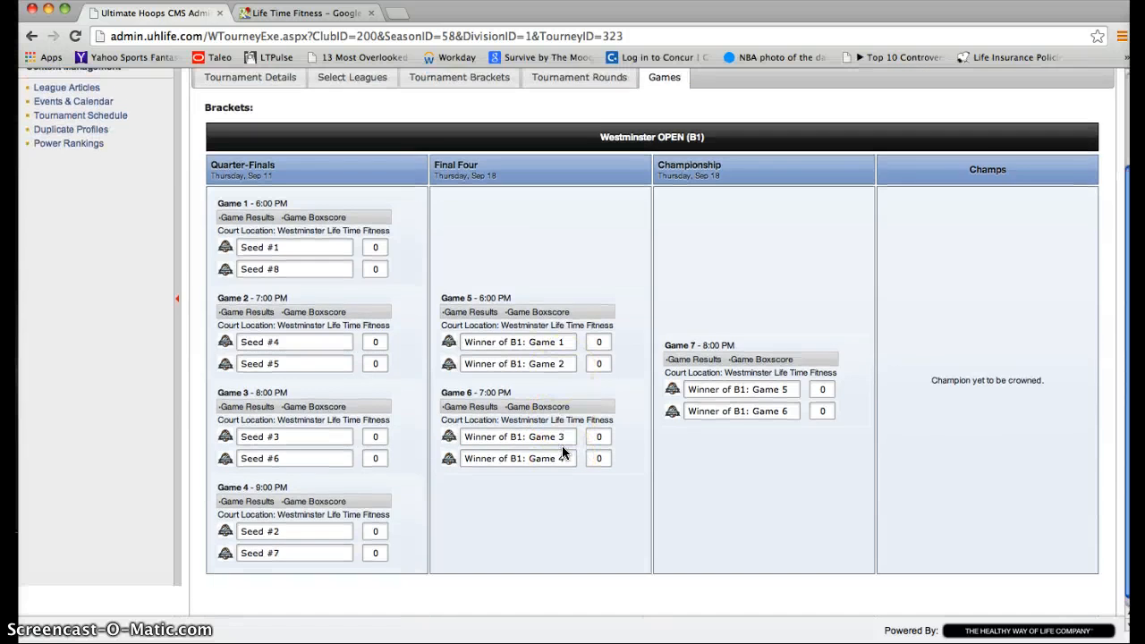
pyautogui.scroll(2, 567, 447)
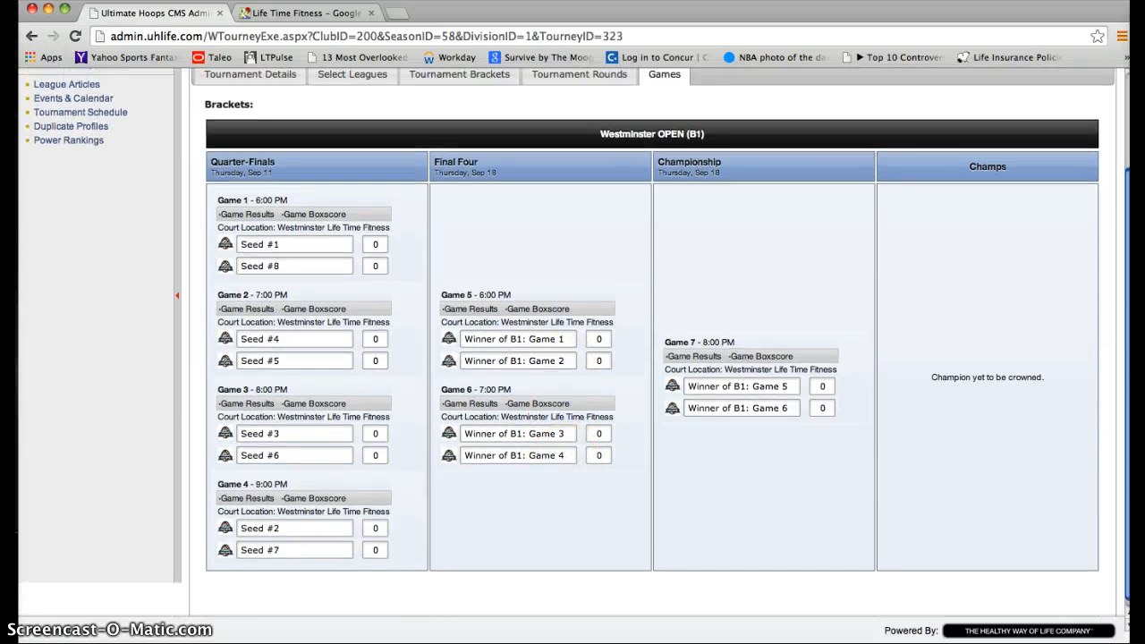
# - Go to leagues.uhlife.com in the map's browser tab and open Colorado's Westminster Summer 2014 Open Division schedule
pyautogui.click(295, 12)
pyautogui.click(286, 39)
pyautogui.write('leagues')
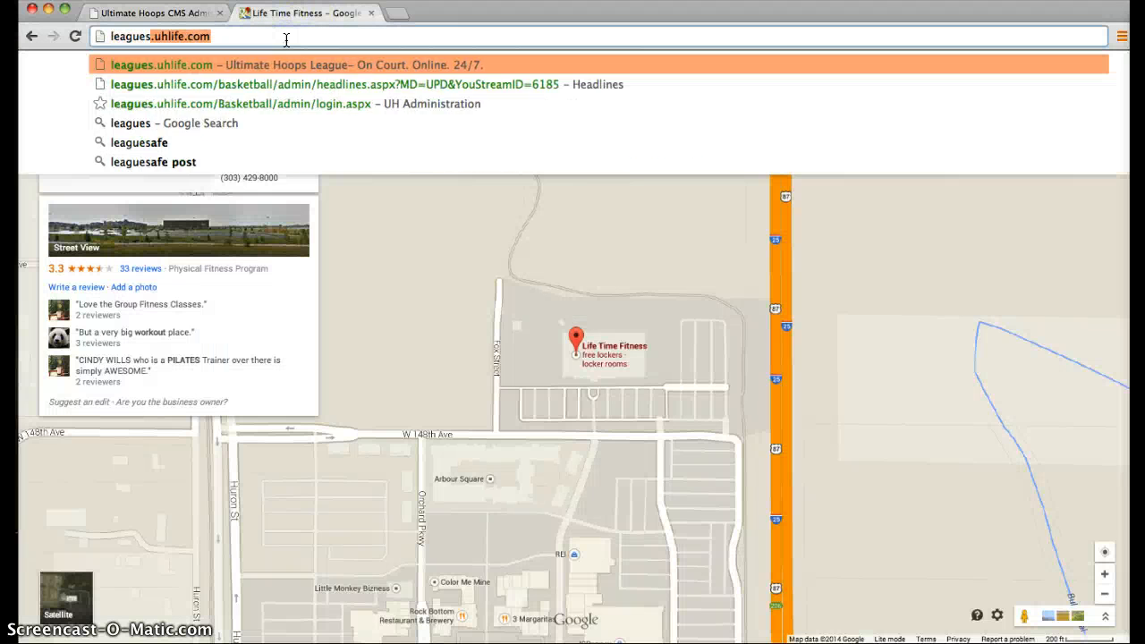
pyautogui.press('Return')
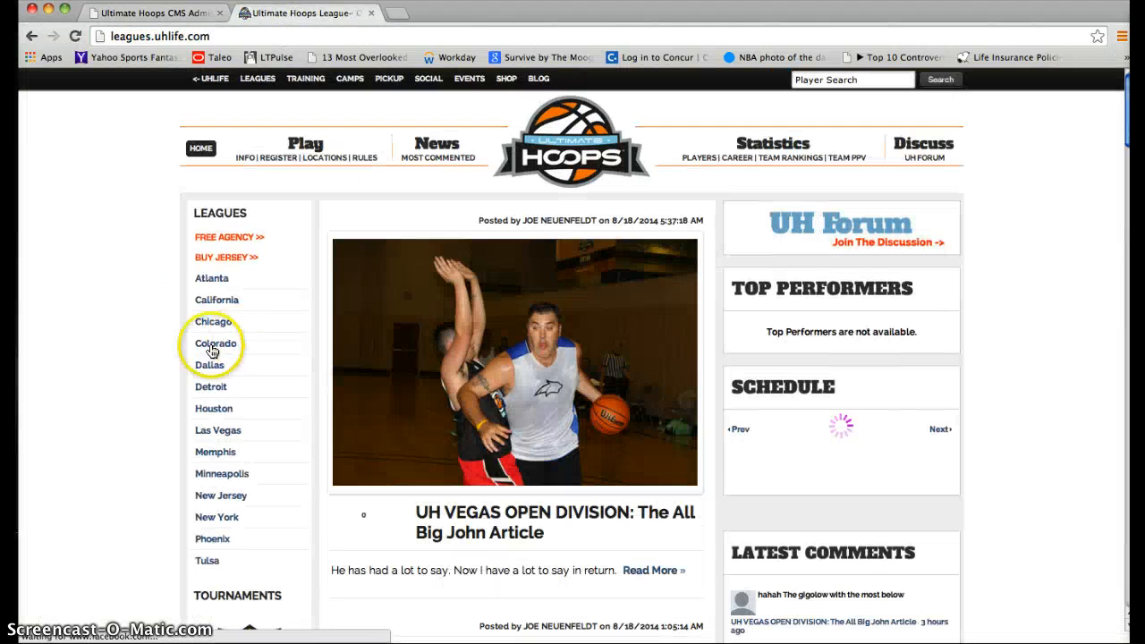
pyautogui.click(216, 346)
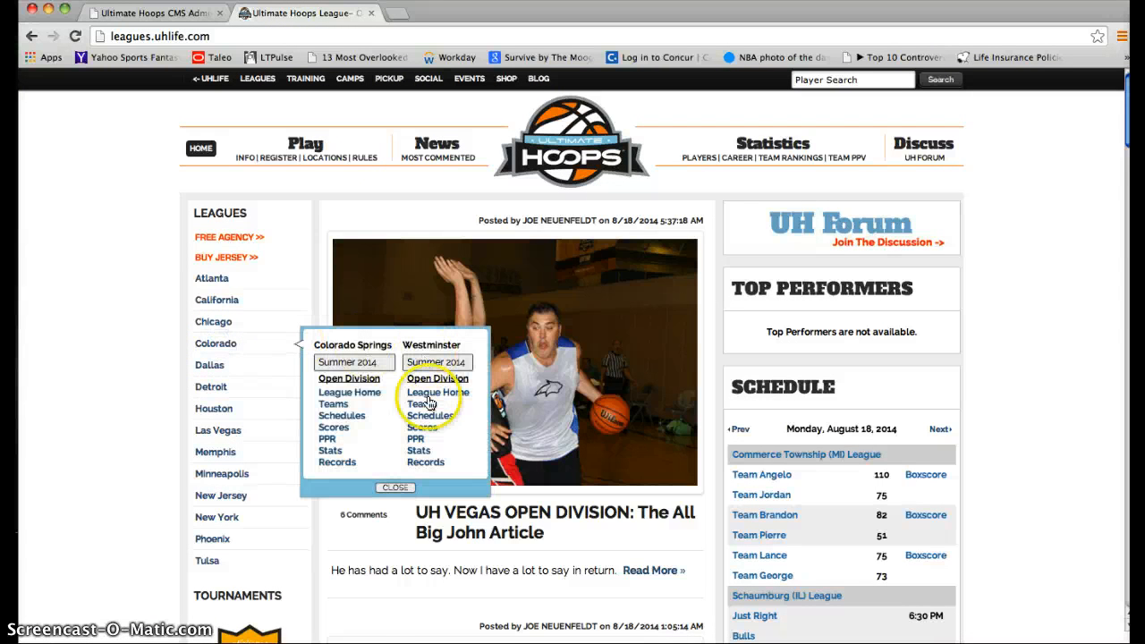
pyautogui.click(426, 407)
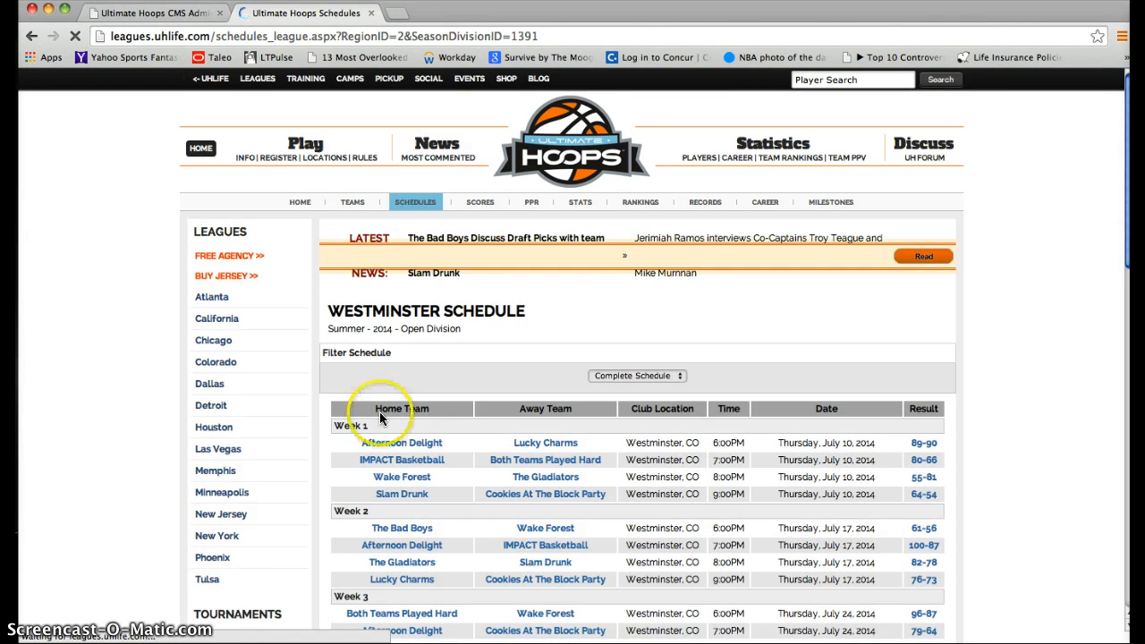
# - Find the Westminster OPEN bracket below the weekly schedule and open its playoff/tournament detail page
pyautogui.scroll(-10, 315, 416)
pyautogui.scroll(-5, 317, 418)
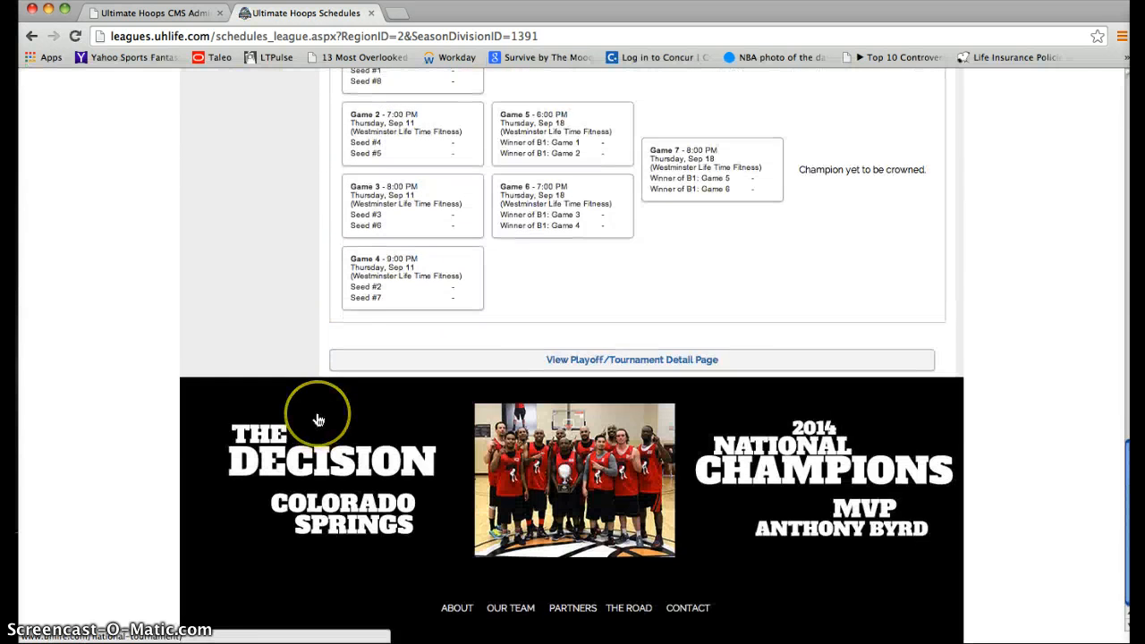
pyautogui.scroll(1, 314, 411)
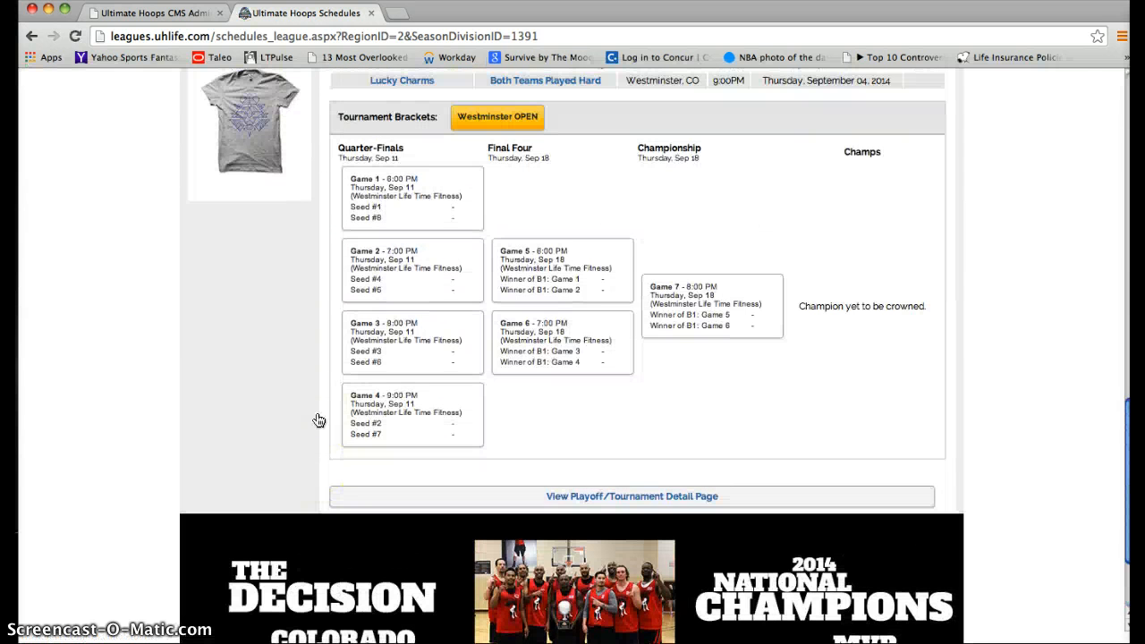
pyautogui.click(615, 497)
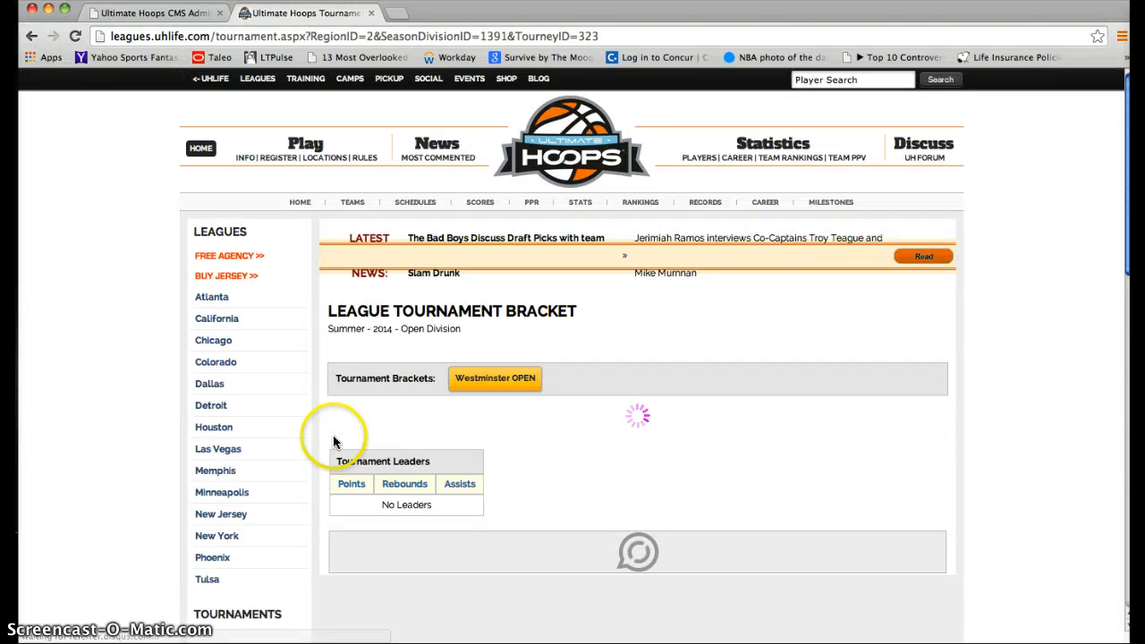
# - Review the Westminster OPEN bracket's quarter-final, Final Four and championship games on the public tournament page
pyautogui.scroll(-3, 315, 428)
pyautogui.scroll(-1, 314, 430)
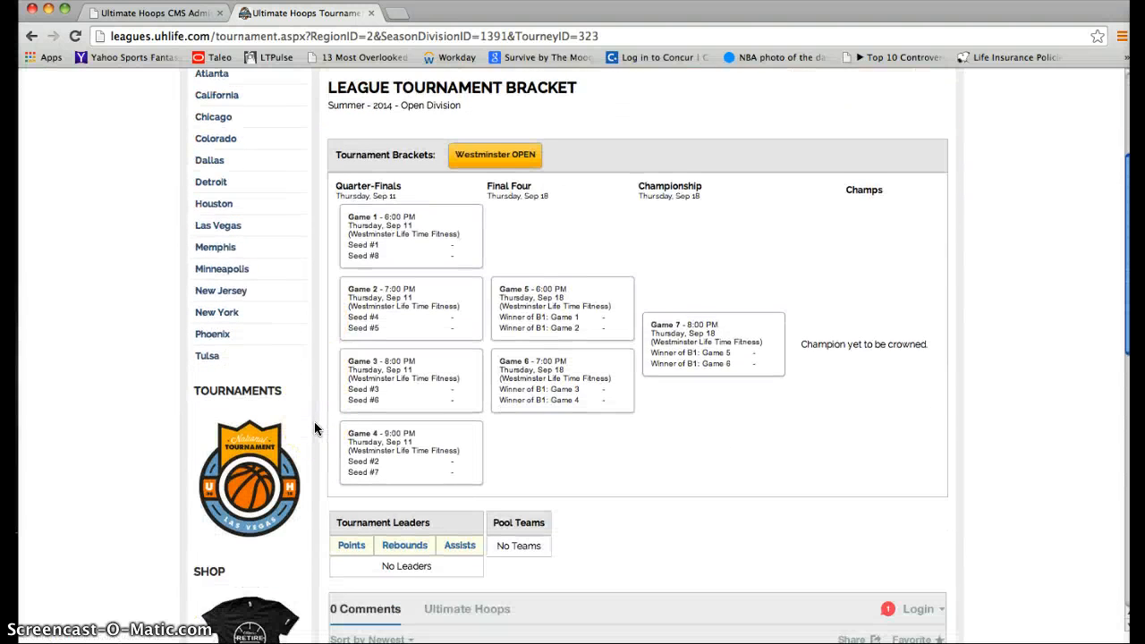
pyautogui.scroll(-2, 314, 421)
pyautogui.scroll(1, 314, 421)
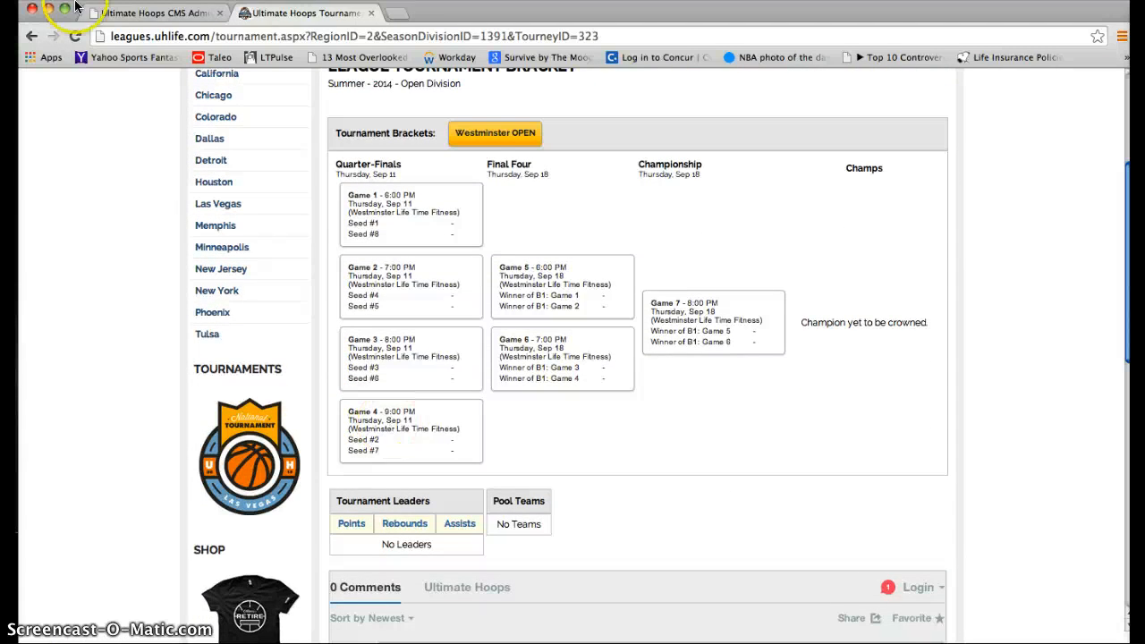
# - Return to the admin site's Games page, open Game 1, and assign Afternoon Delight as home team and Lucky Charms as away team
pyautogui.click(135, 12)
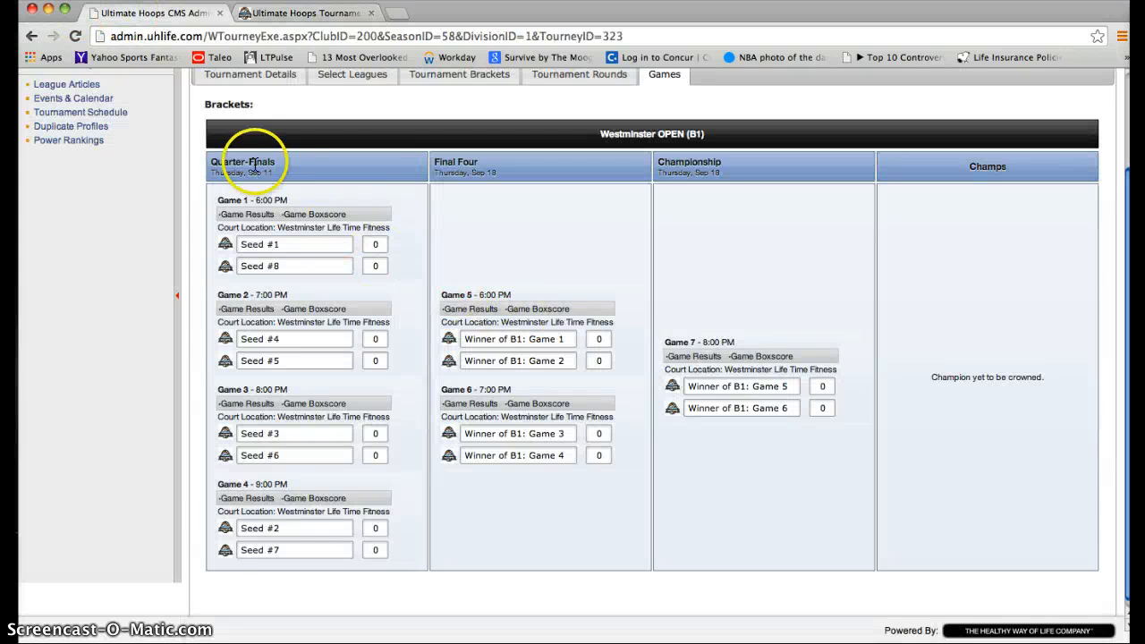
pyautogui.click(258, 201)
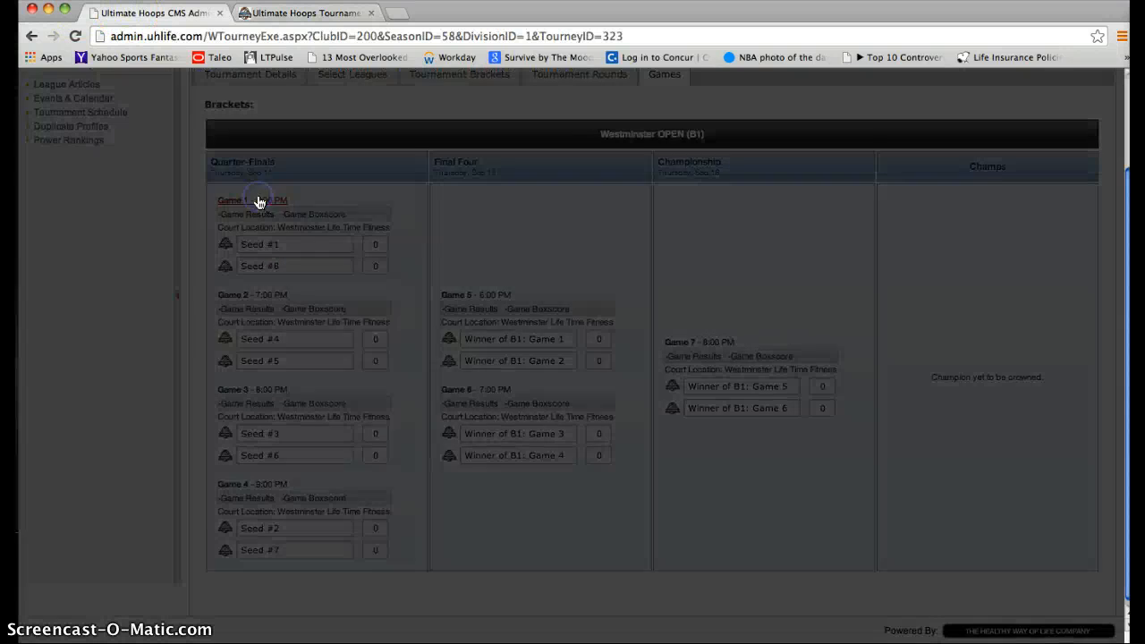
pyautogui.click(658, 249)
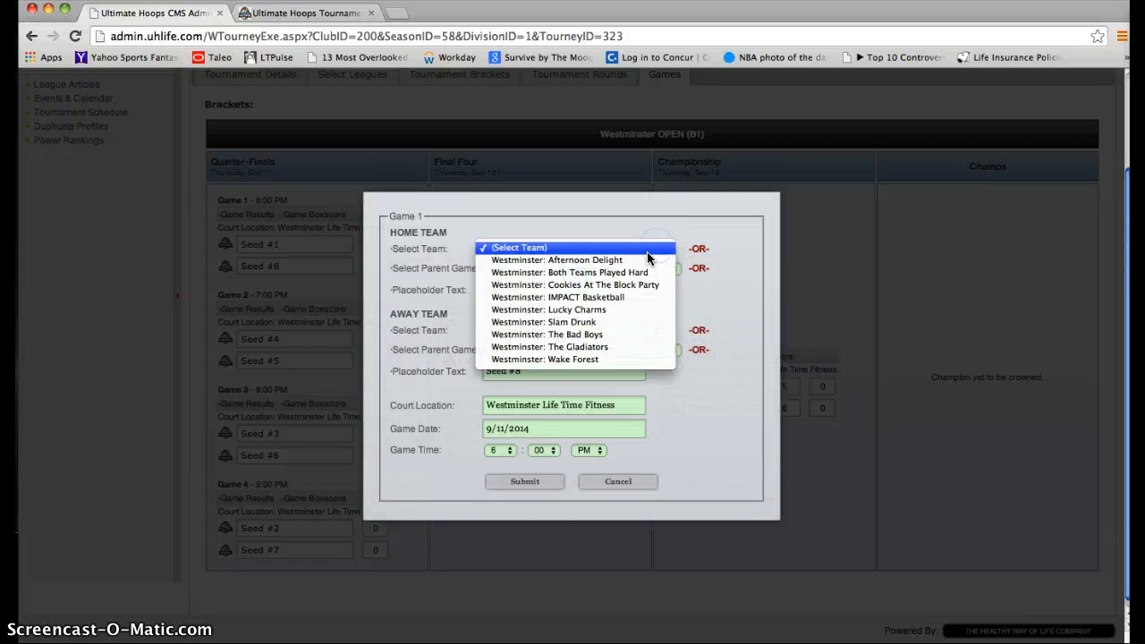
pyautogui.click(653, 259)
pyautogui.click(660, 333)
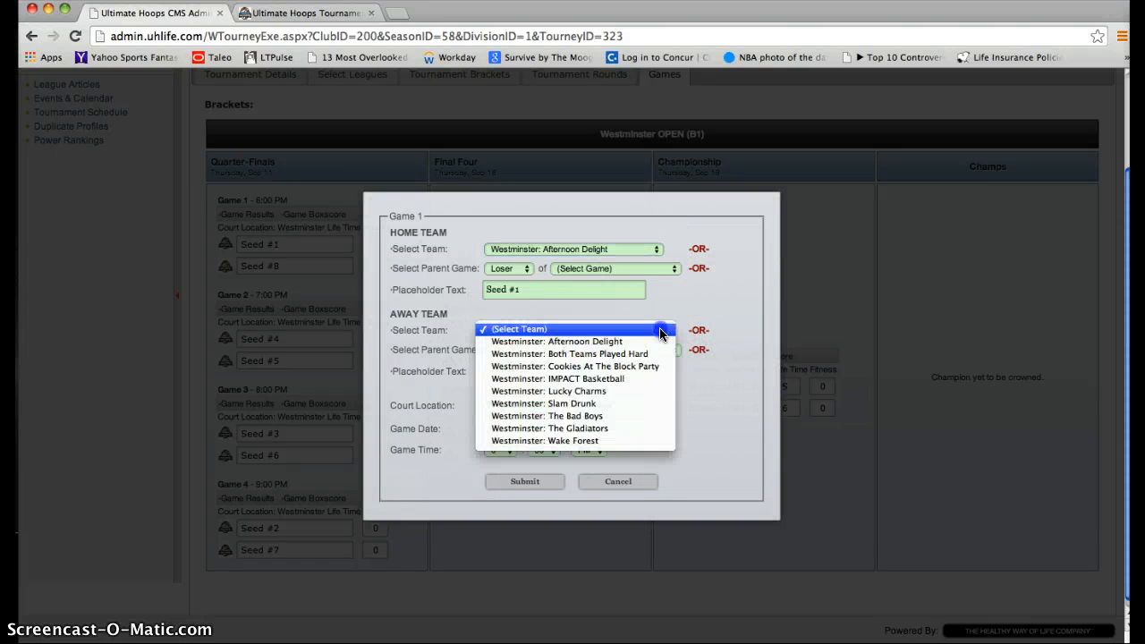
pyautogui.click(634, 389)
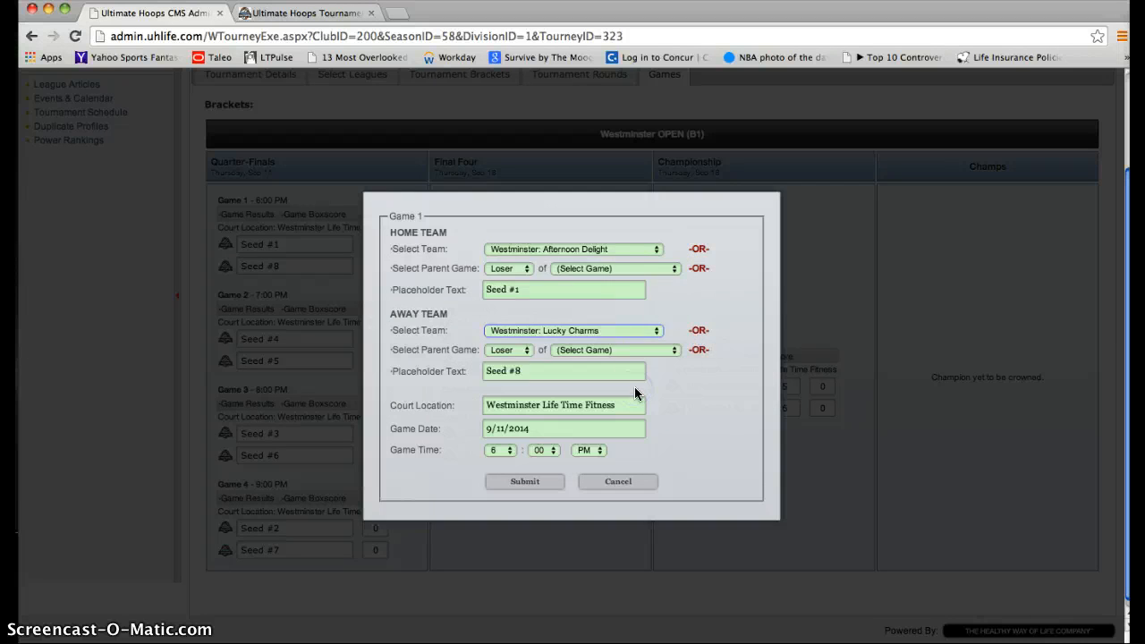
# - Reset Game 1's home and away teams to (Select Team), keeping the seed placeholders, and submit the game
pyautogui.click(655, 330)
pyautogui.click(654, 253)
pyautogui.click(654, 251)
pyautogui.click(638, 231)
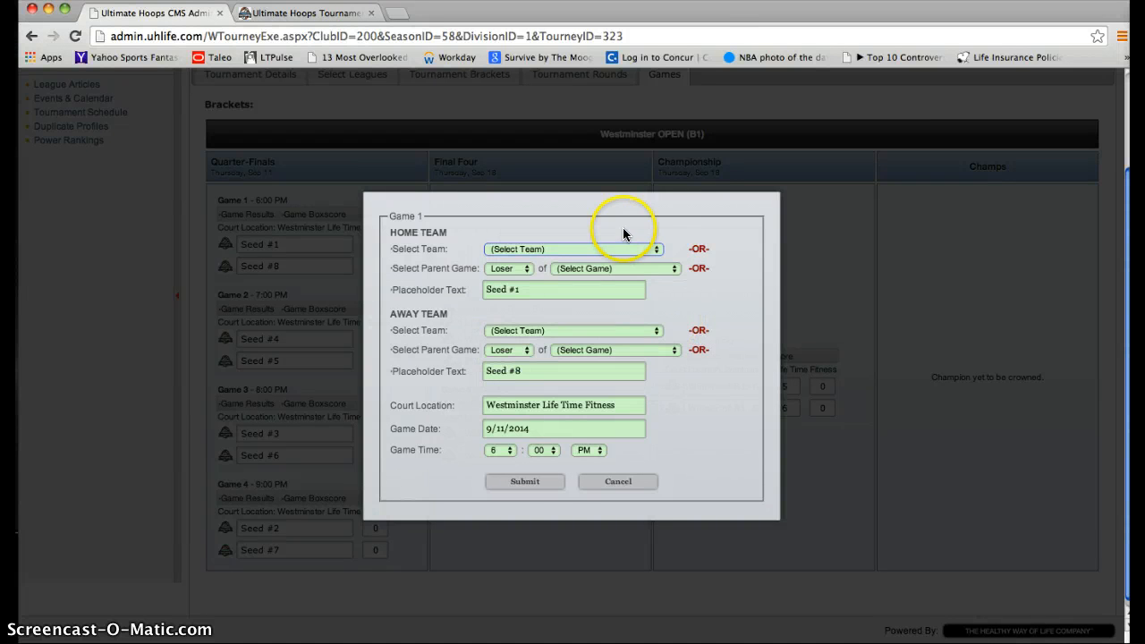
pyautogui.click(535, 483)
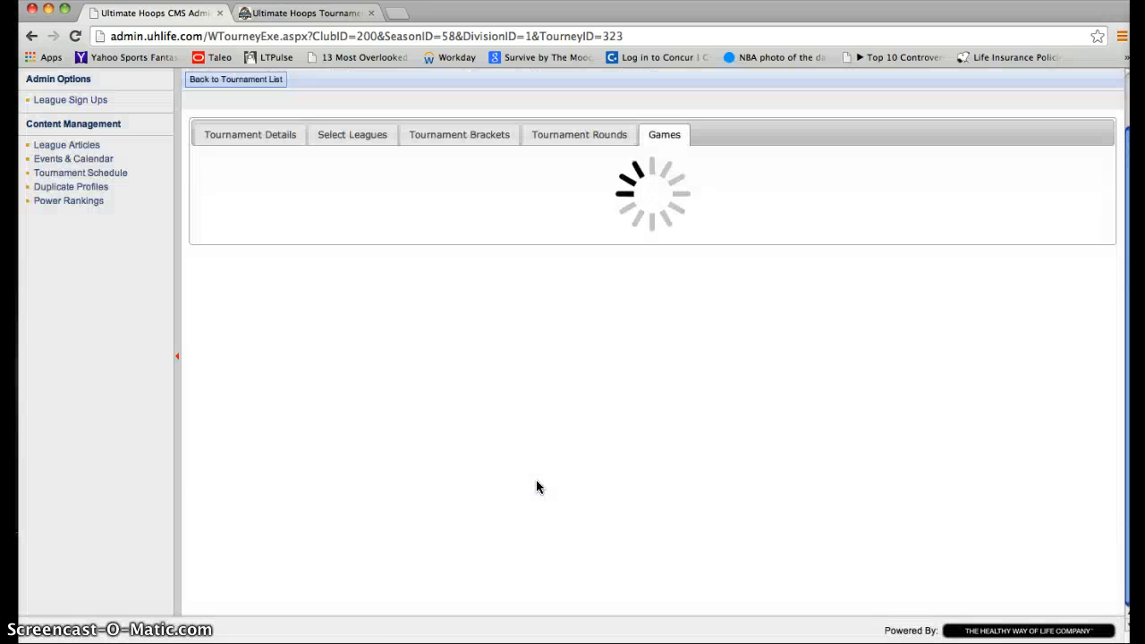